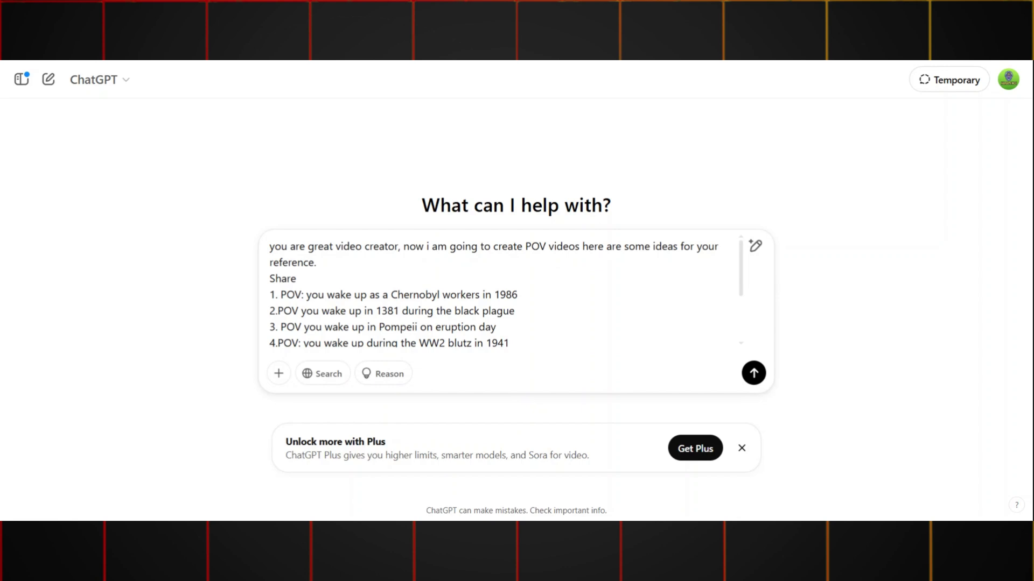
Step: Send the POV ideas prompt and the 1986 coal-miner request, then review the ten-scene outline
key(Return)
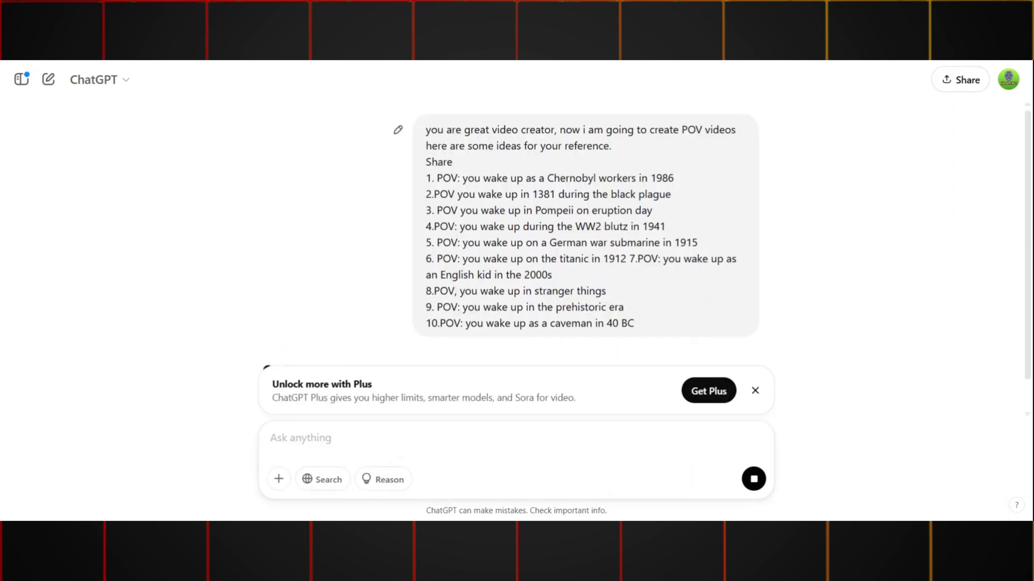
scroll(866, 216, down, 2)
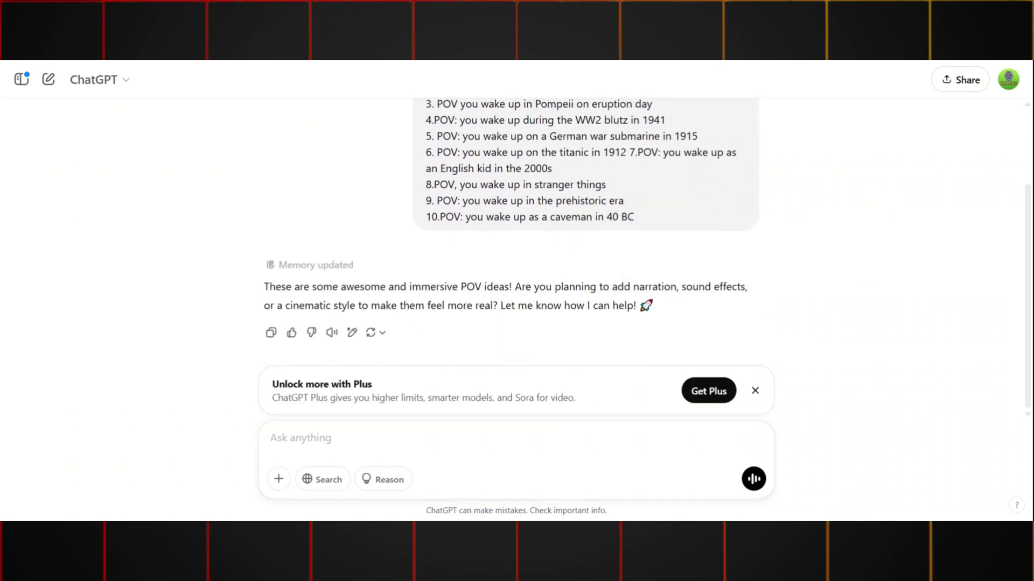
text(POV: You wake up as a Cole mine worker in 1986." create 10 different scenes from a day in the life of that worker)
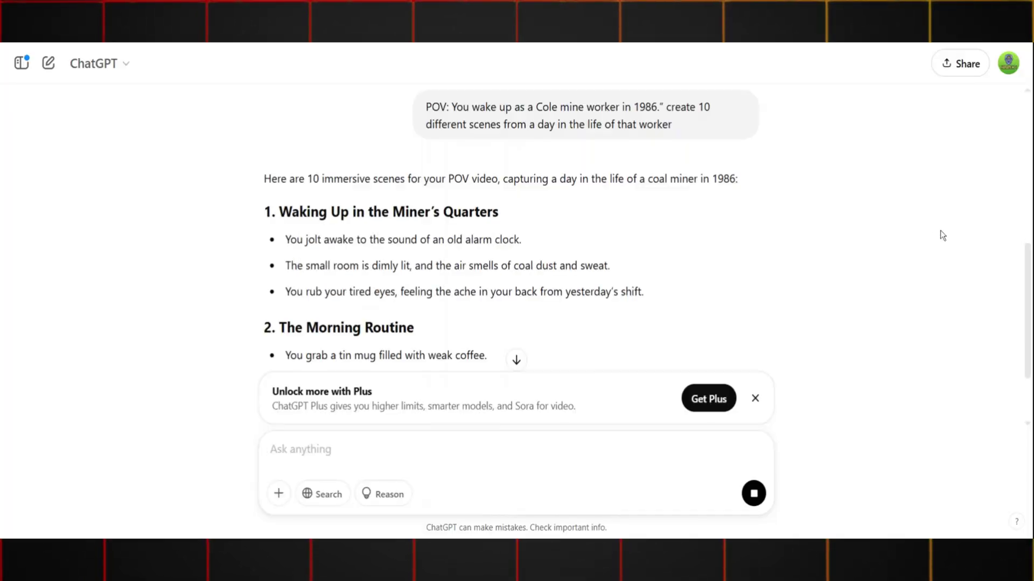
scroll(843, 240, down, 7)
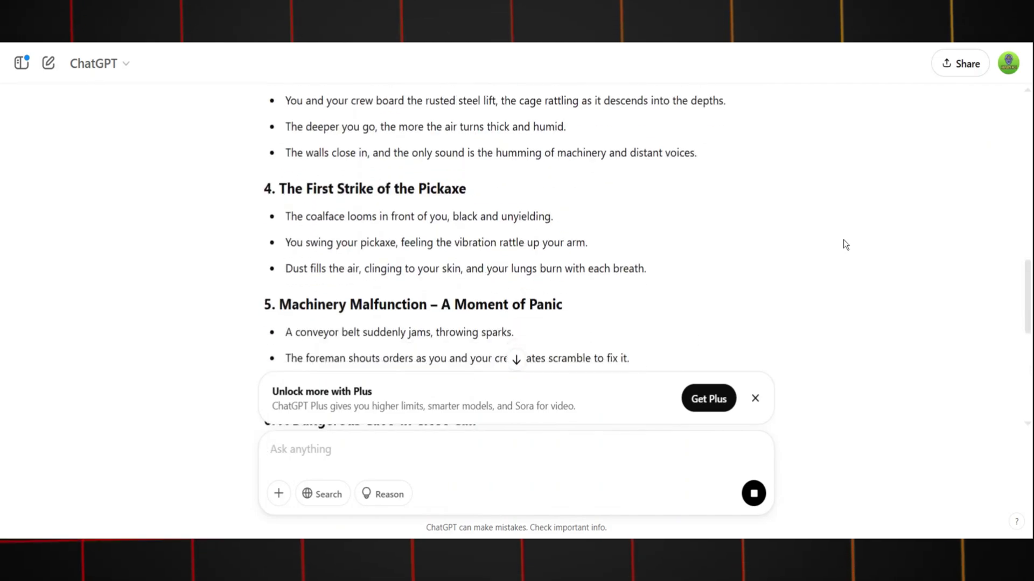
scroll(843, 240, down, 12)
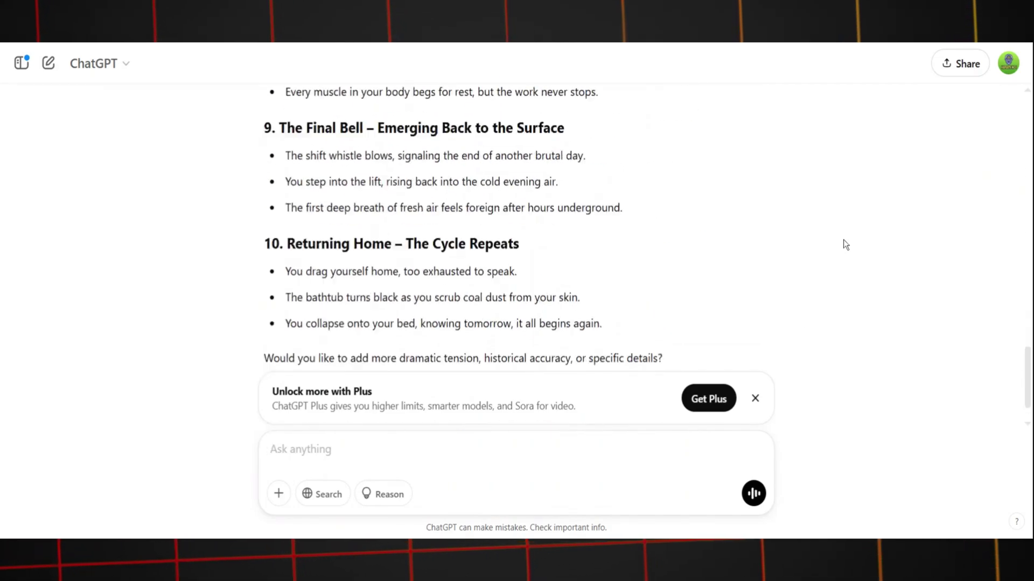
scroll(843, 240, up, 8)
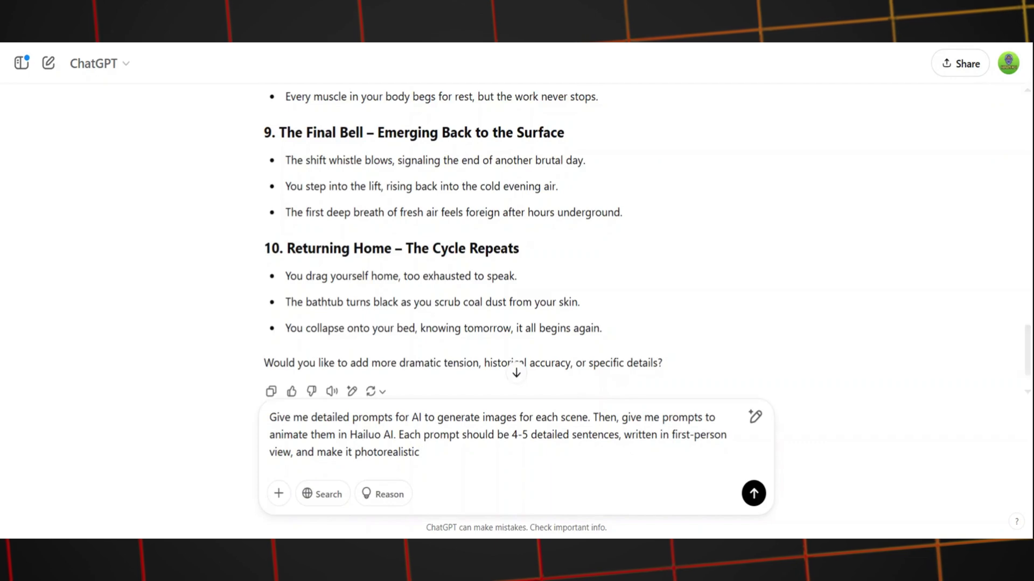
Step: Send the image and Hailuo prompt request and read the ten first-person image prompts
key(Return)
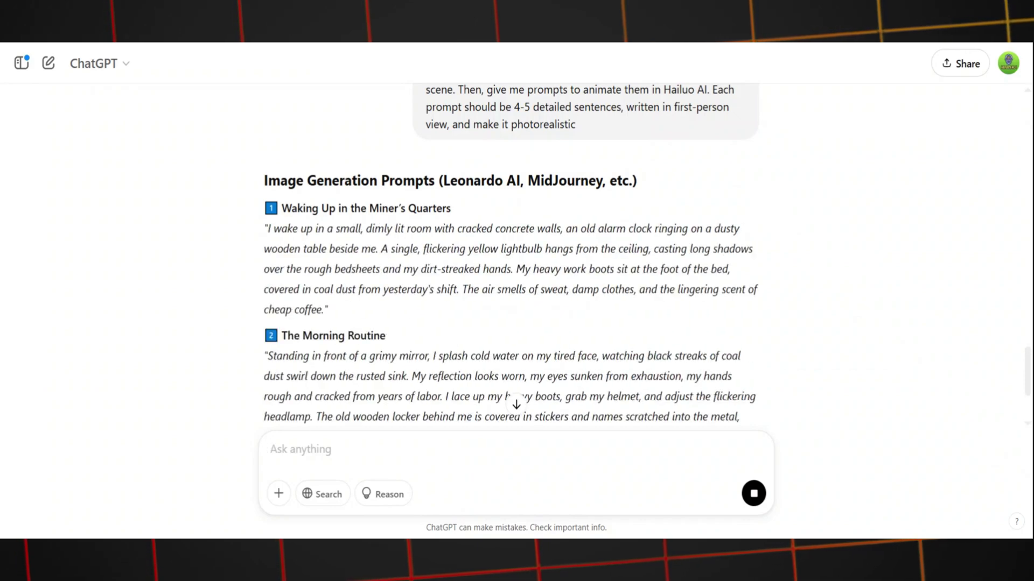
scroll(768, 264, down, 2)
scroll(768, 263, down, 10)
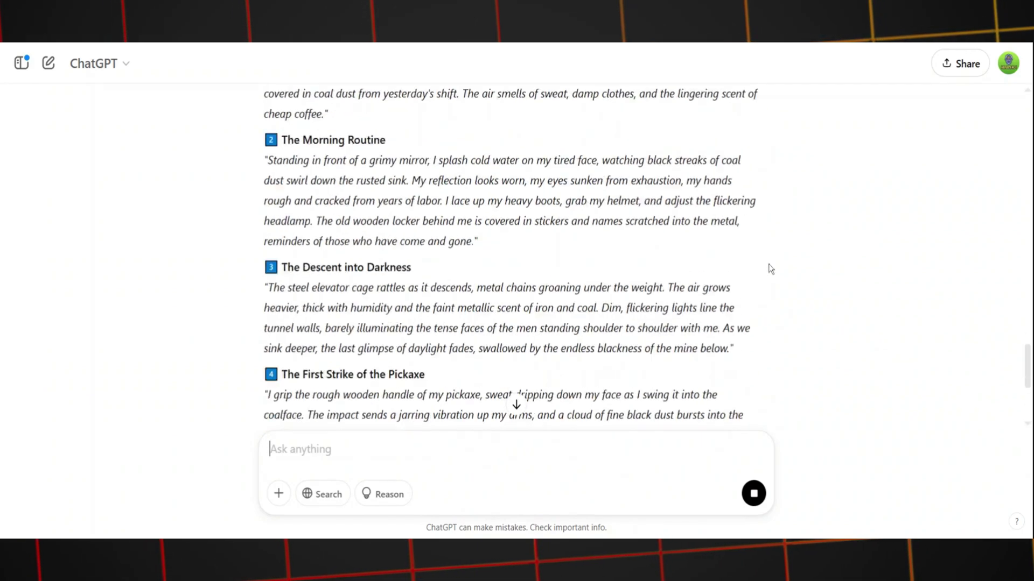
scroll(767, 264, down, 6)
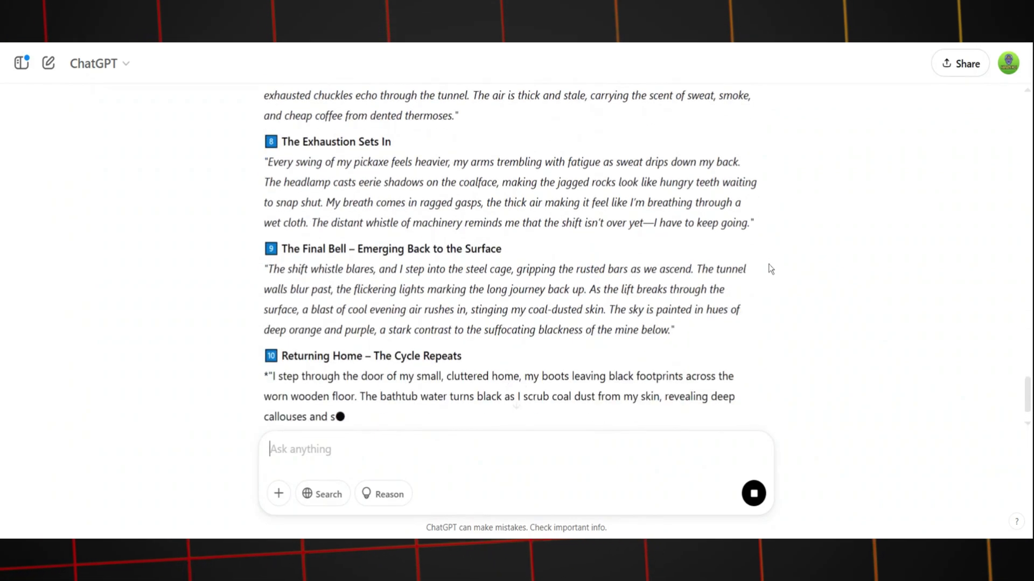
scroll(767, 263, up, 9)
scroll(768, 263, up, 11)
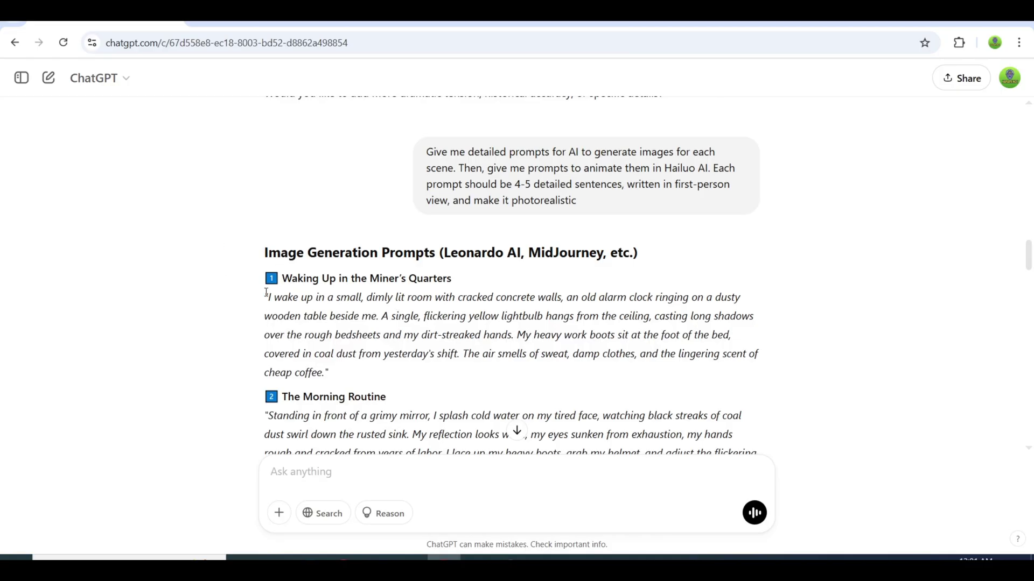
Step: Copy the first scene's image prompt into PicLumen's Create page
drag(269, 296, 330, 371)
right_click(329, 330)
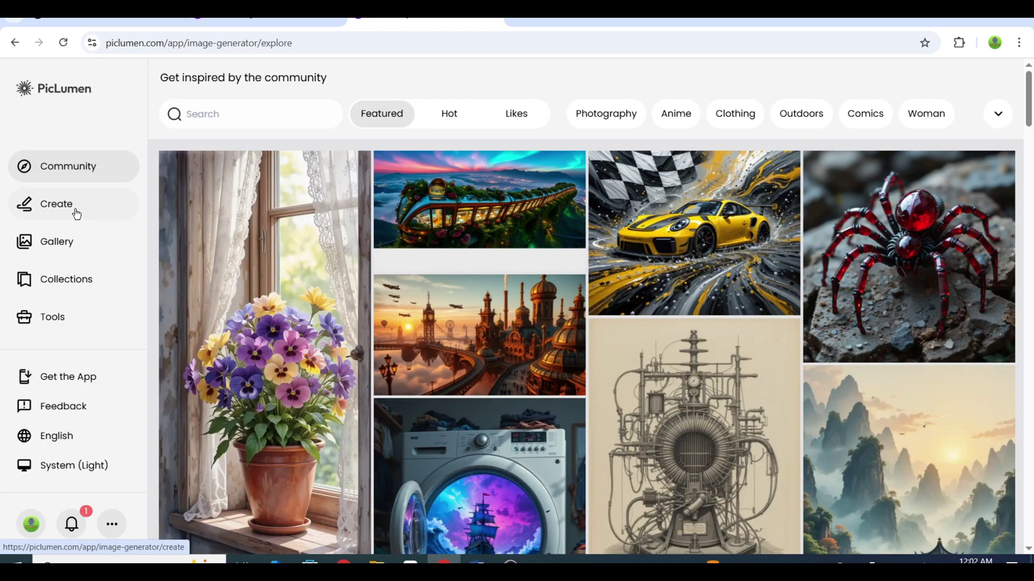
click(134, 184)
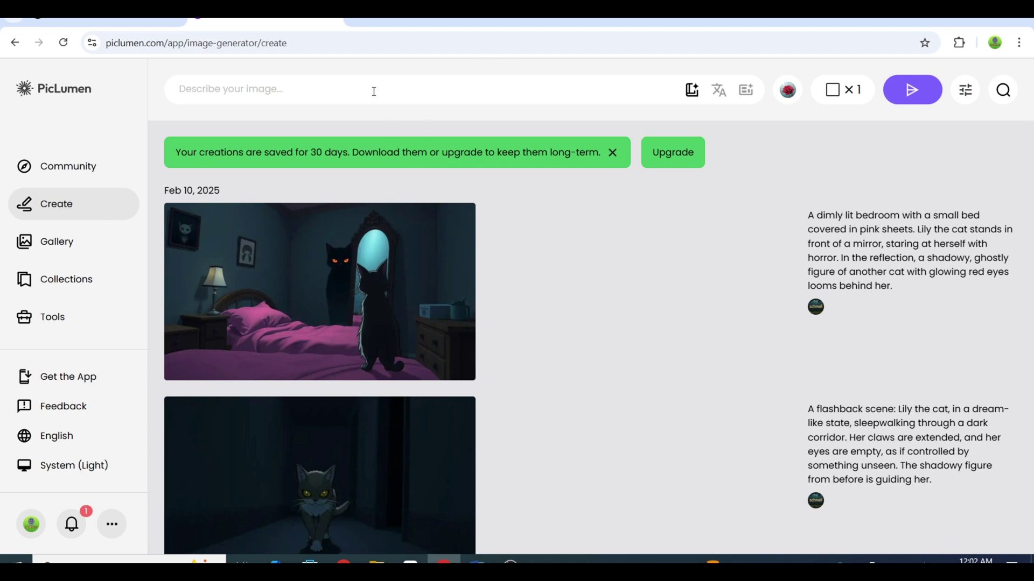
key(ctrl+v)
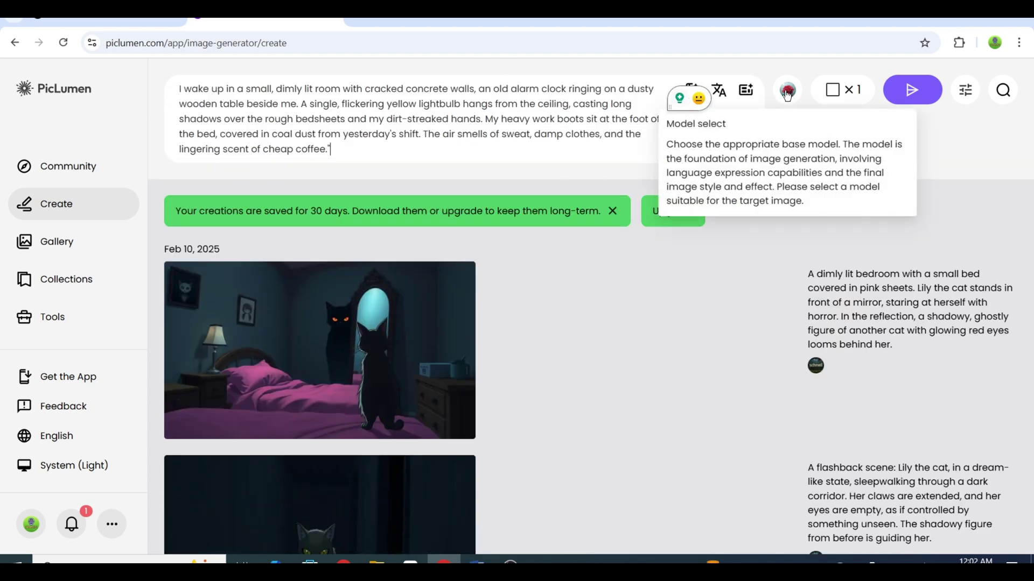
Step: Generate a 9:16 portrait image with the PicLumen Art V1 model
click(787, 93)
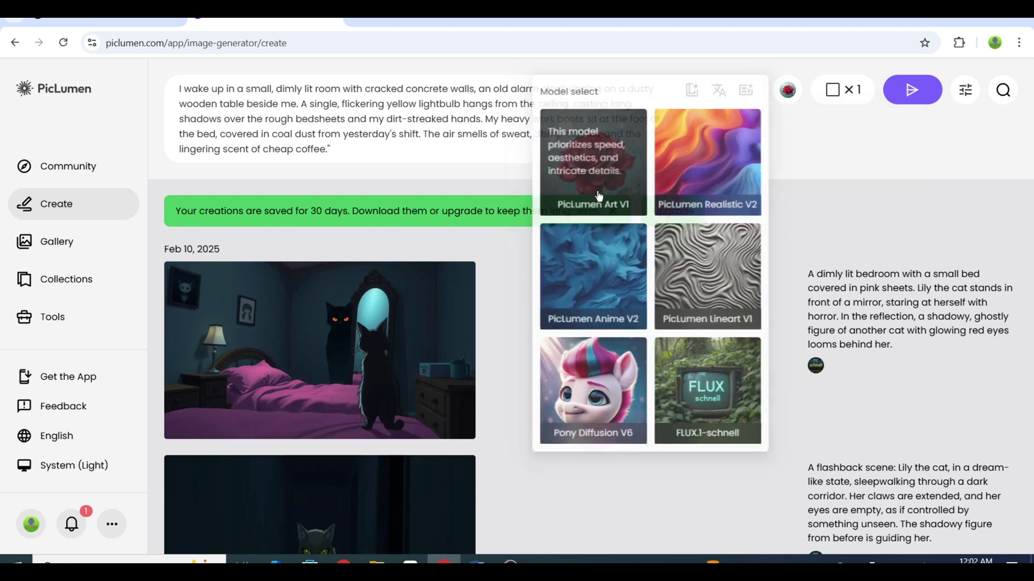
click(599, 195)
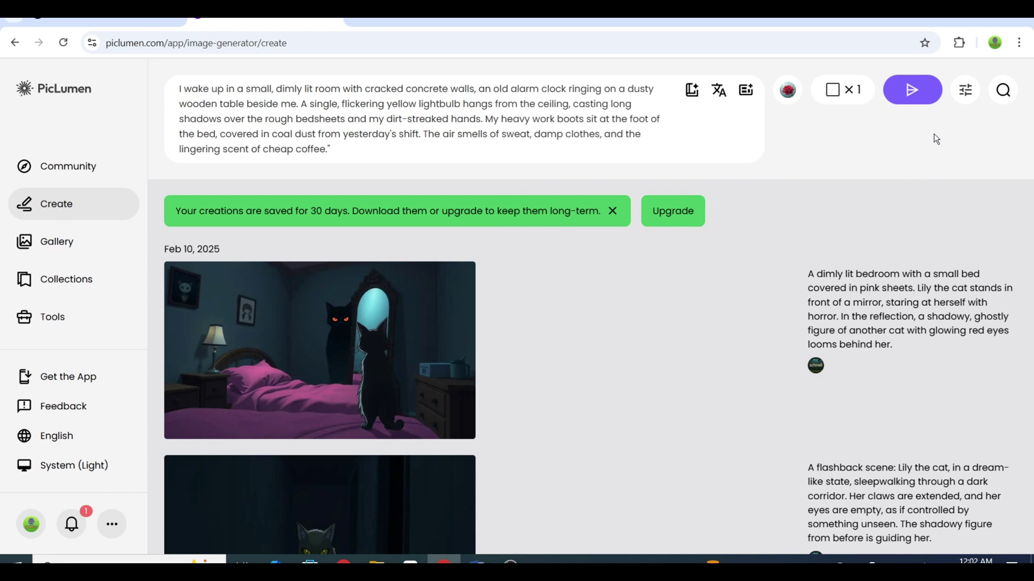
click(849, 93)
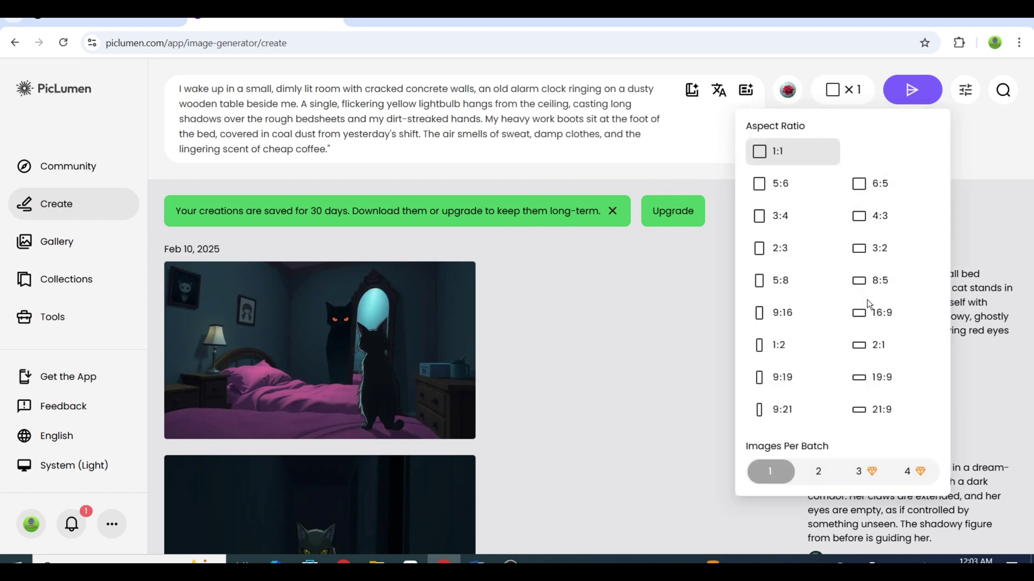
click(783, 313)
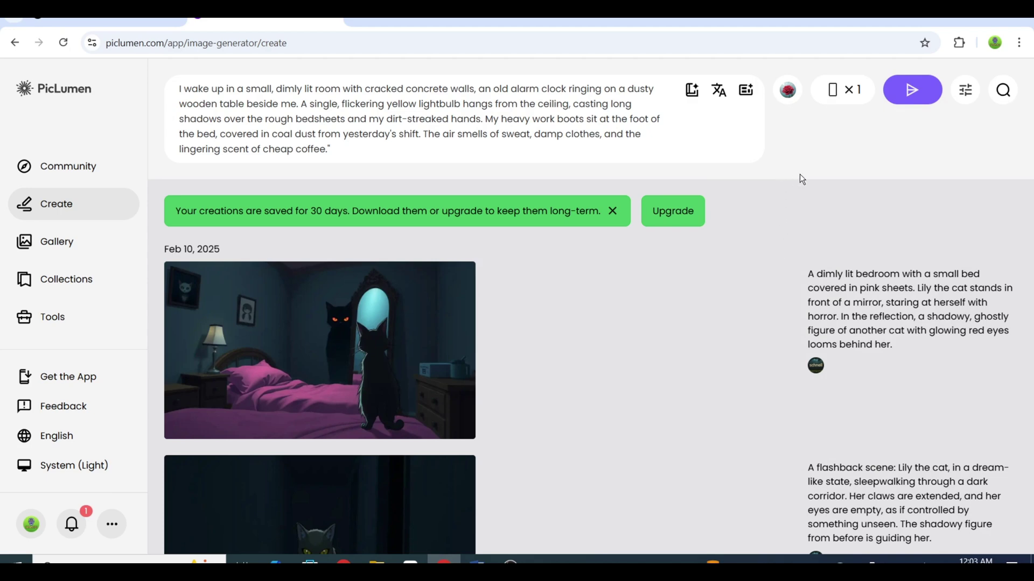
click(908, 91)
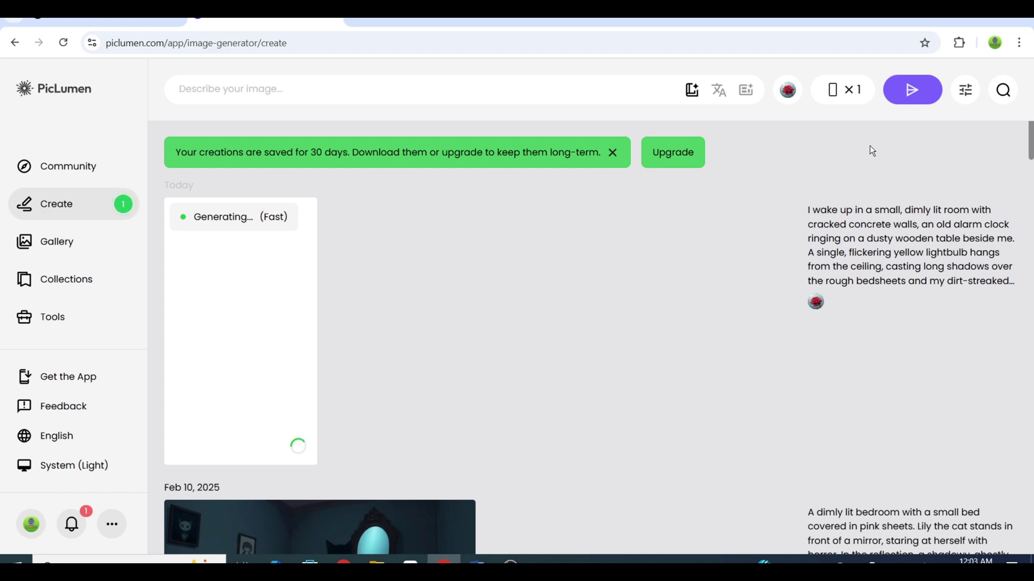
key(ctrl+Tab)
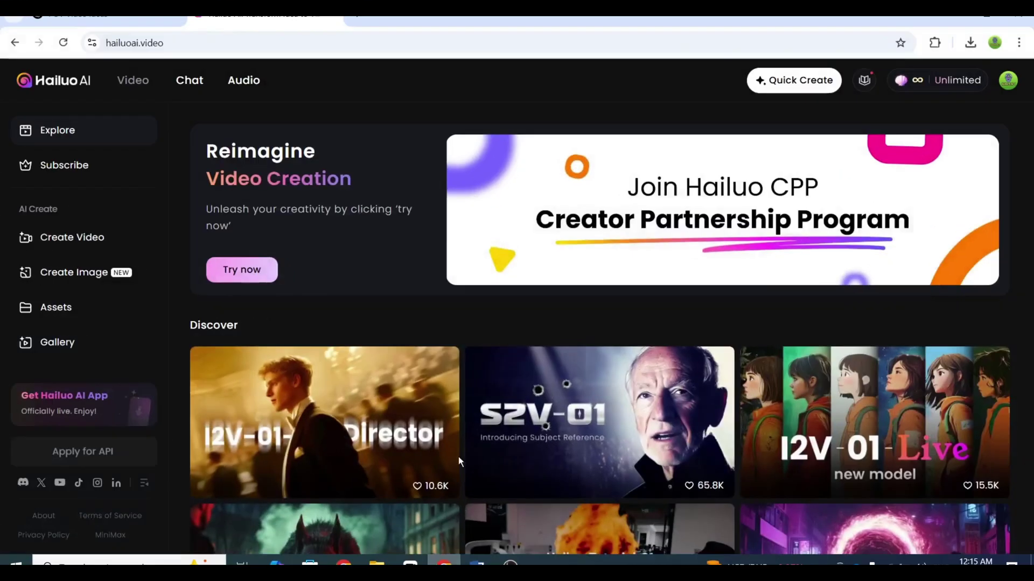
Step: Scroll down Hailuo AI's Explore page of community videos
scroll(460, 344, down, 5)
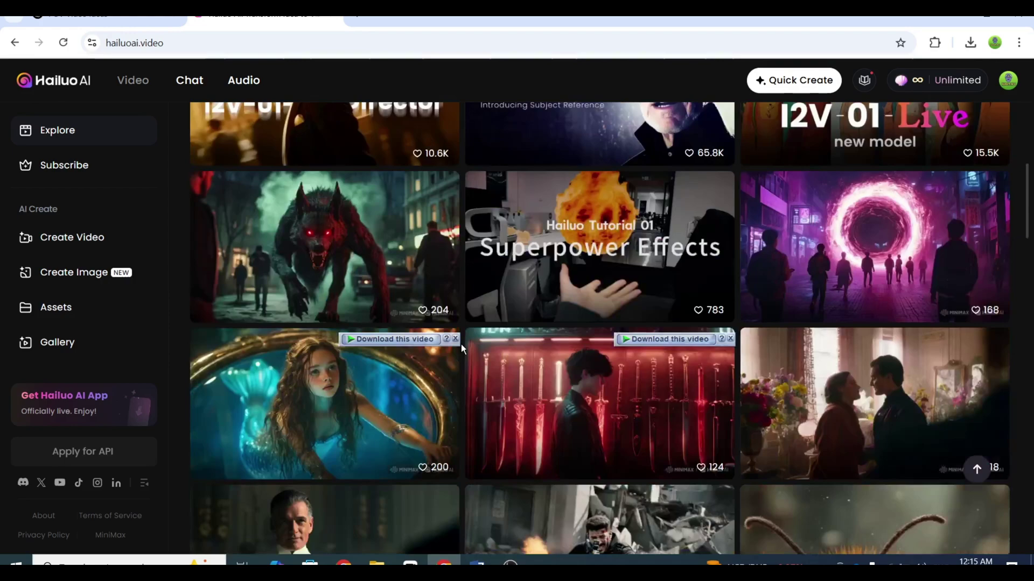
Step: Select the 'Waking Up in the Miner's Quarters' animation prompt text in ChatGPT
scroll(462, 345, down, 3)
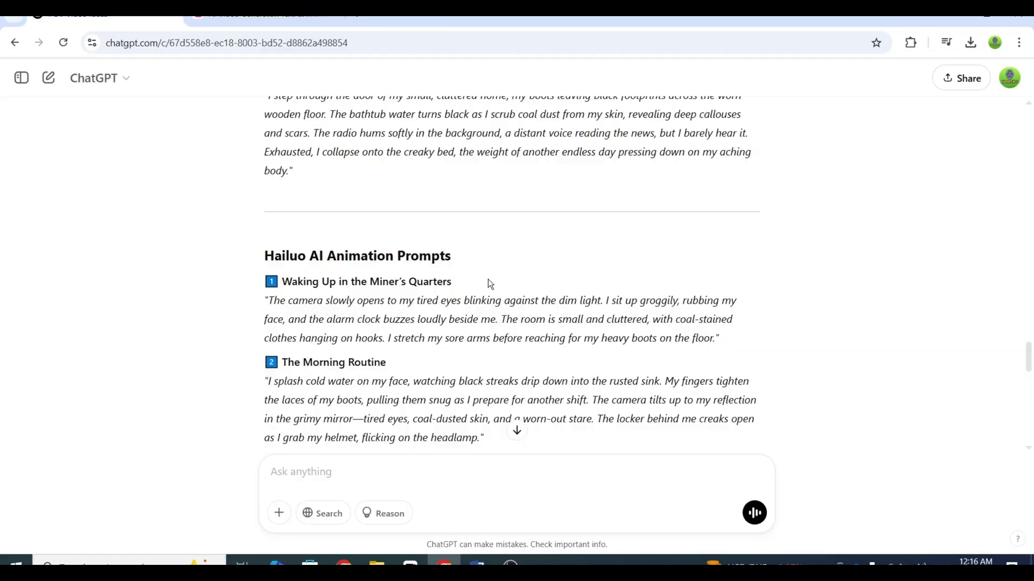
scroll(488, 276, down, 1)
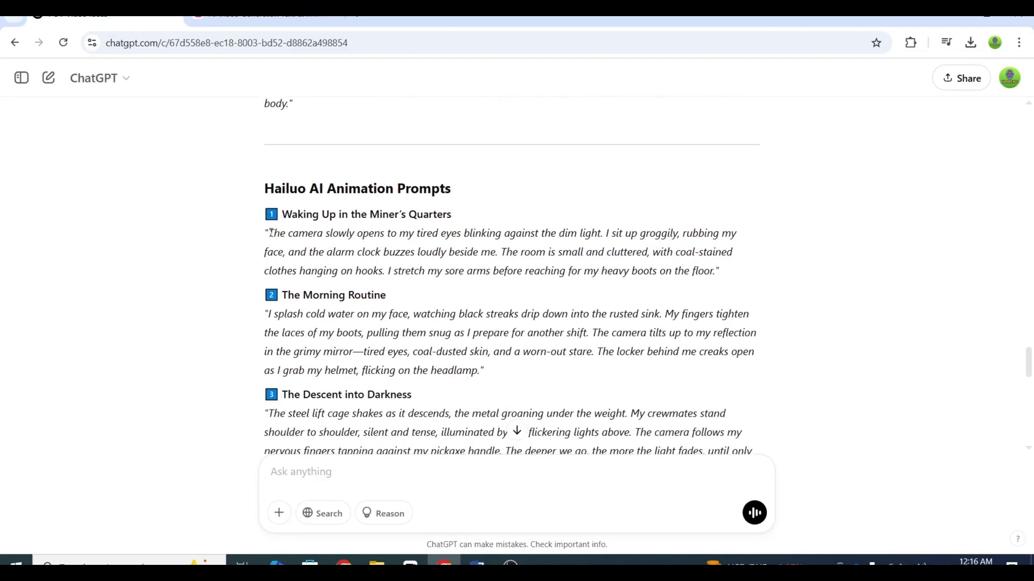
drag(270, 232, 715, 278)
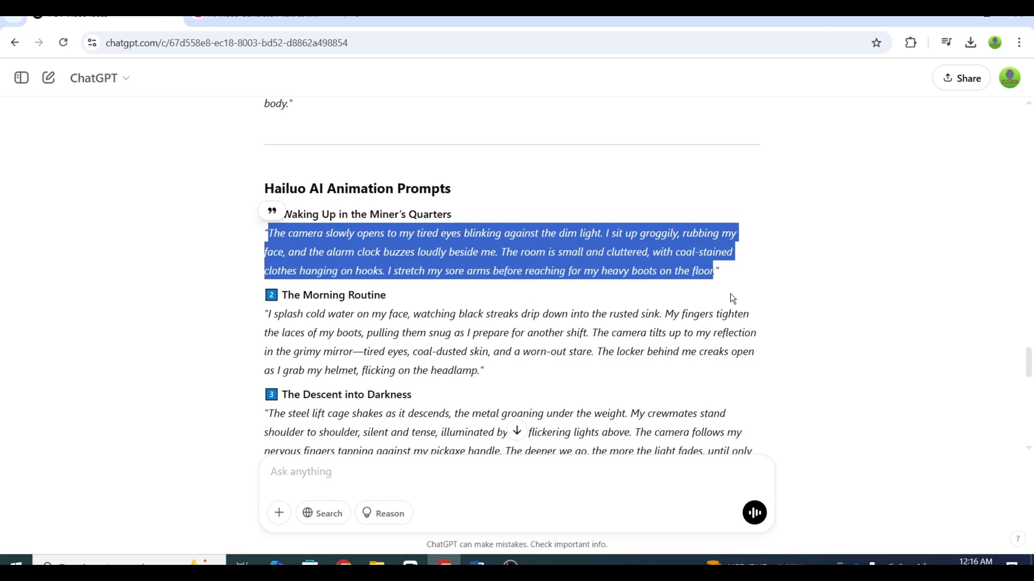
Step: Upload the bedroom image to Hailuo Image to Video and paste the first animation prompt
click(205, 23)
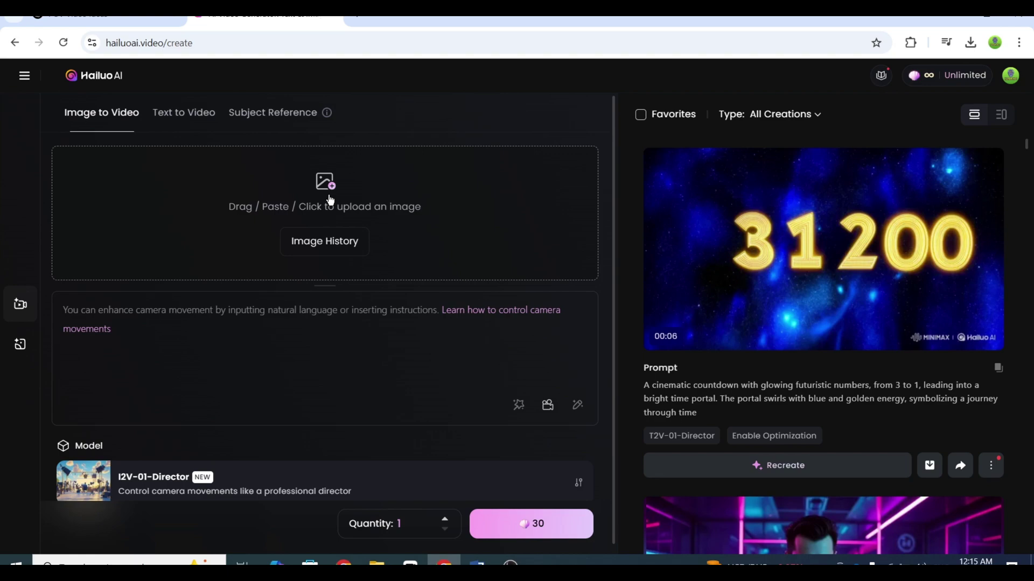
click(330, 200)
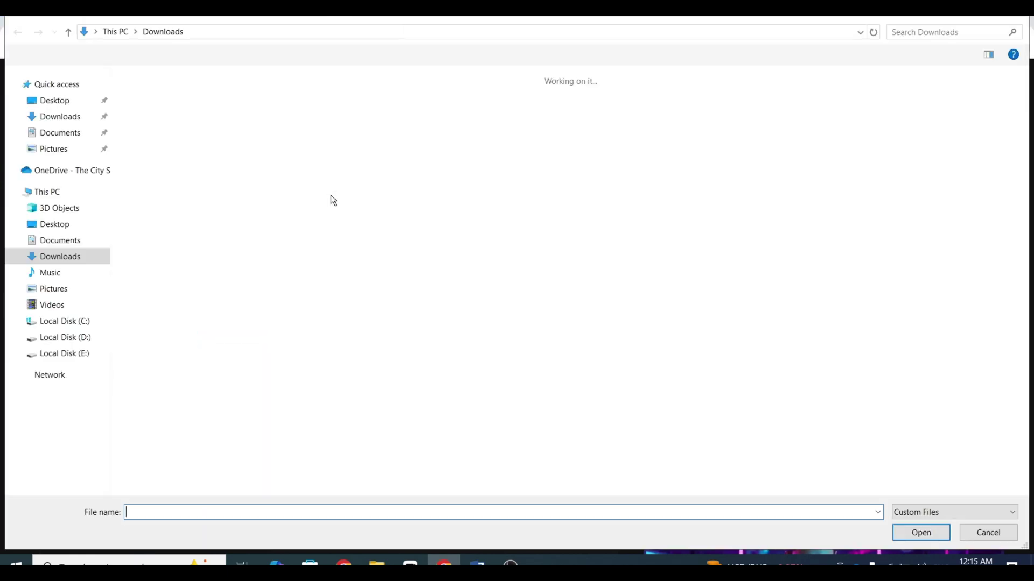
click(202, 140)
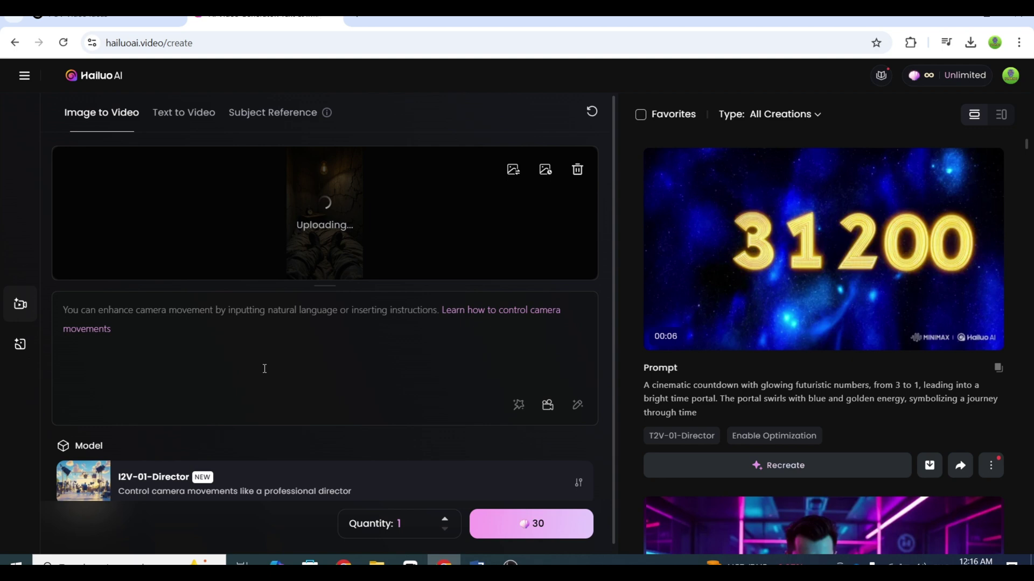
click(289, 333)
key(ctrl+v)
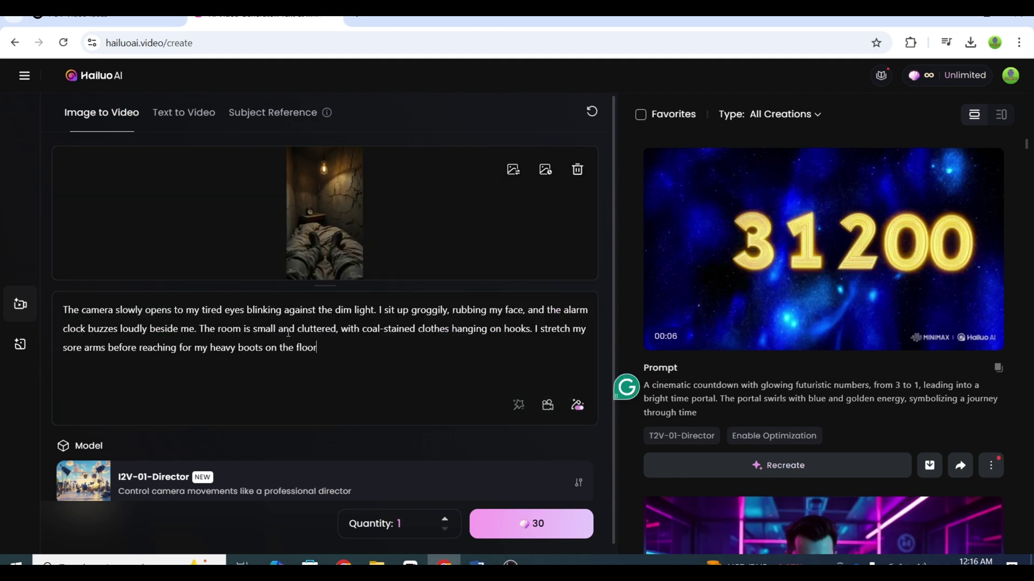
Step: Add a Tilt up camera move, generate the clip, and download it without watermark
click(547, 407)
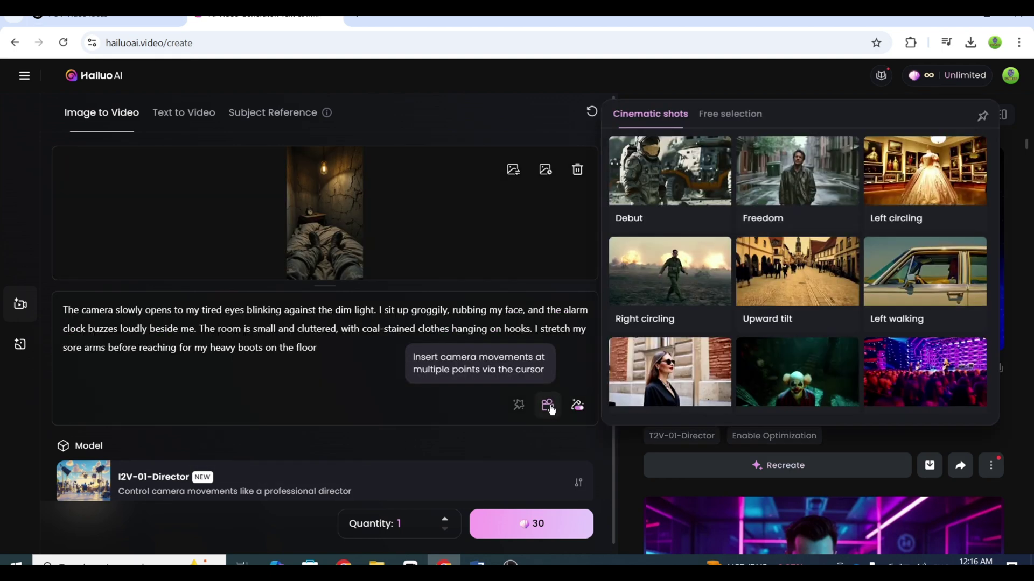
click(717, 119)
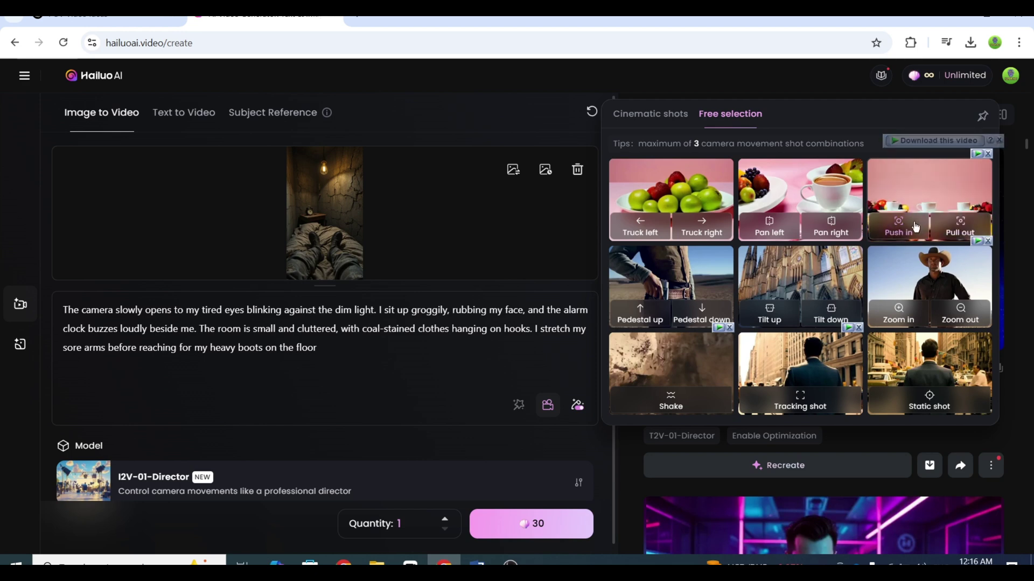
click(769, 314)
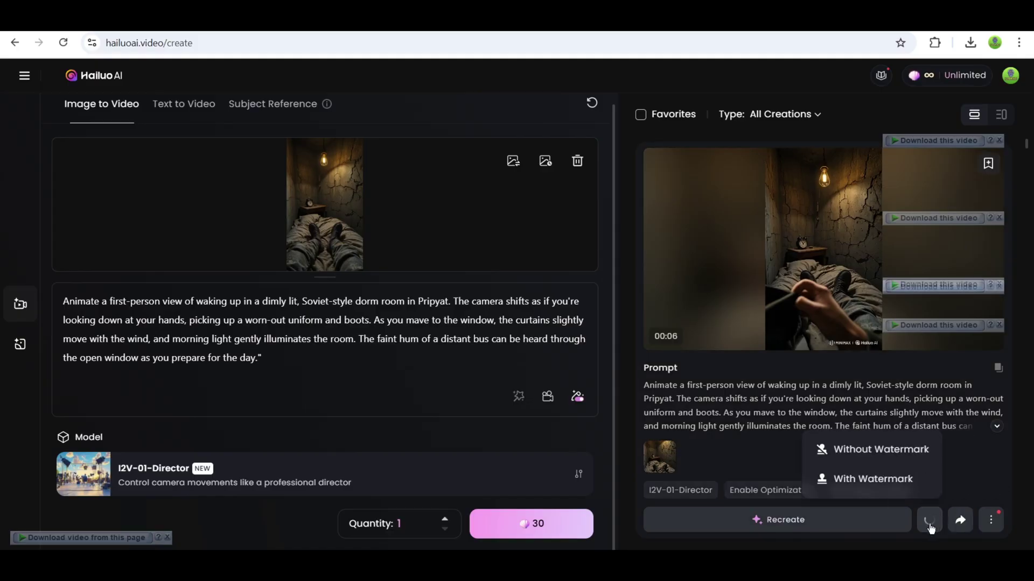
click(903, 452)
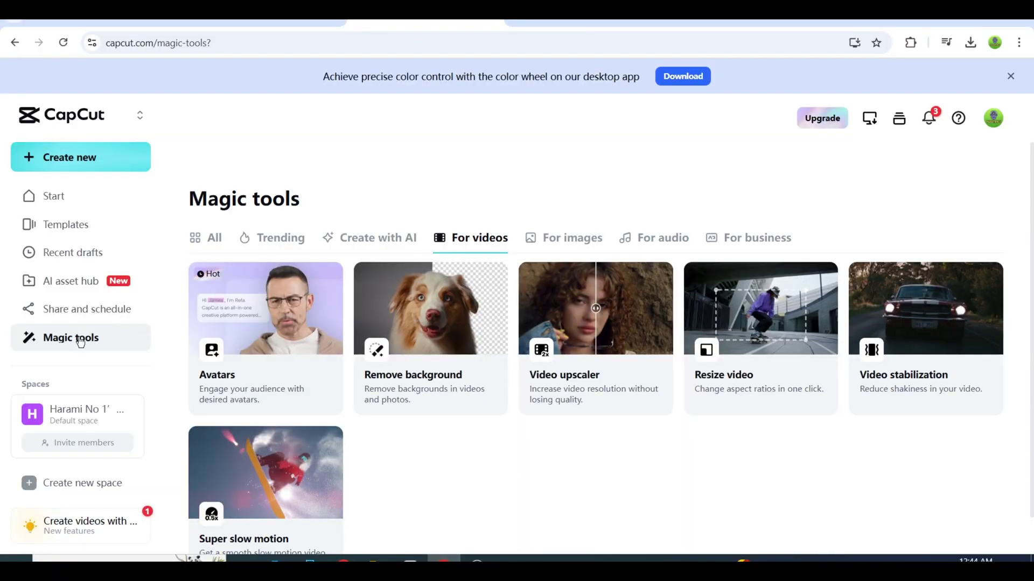
Step: Upscale the bedroom clip 2x to 1440 × 2496 and download UpscaleVideo_1-20250316.mp4
click(579, 322)
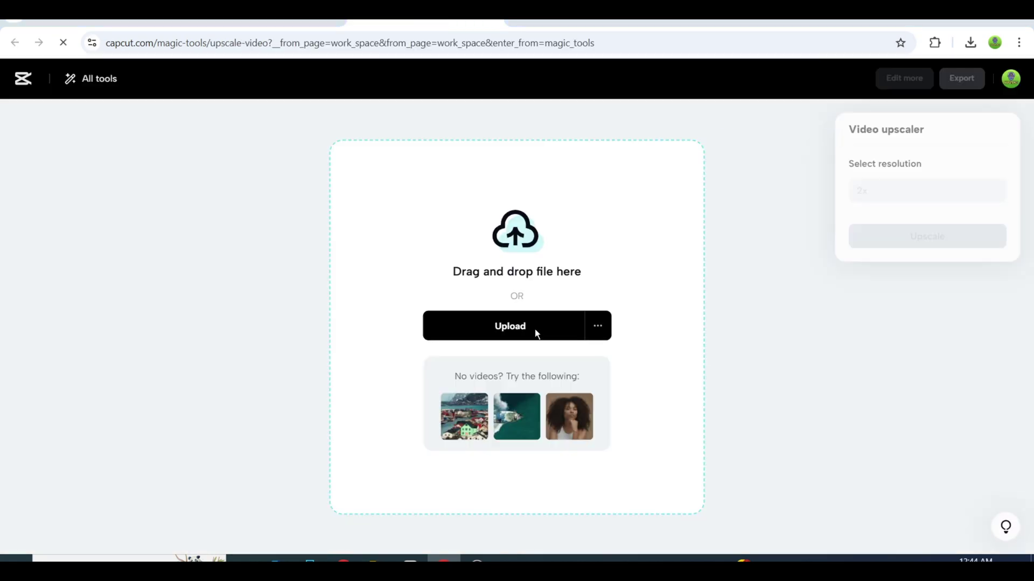
click(536, 330)
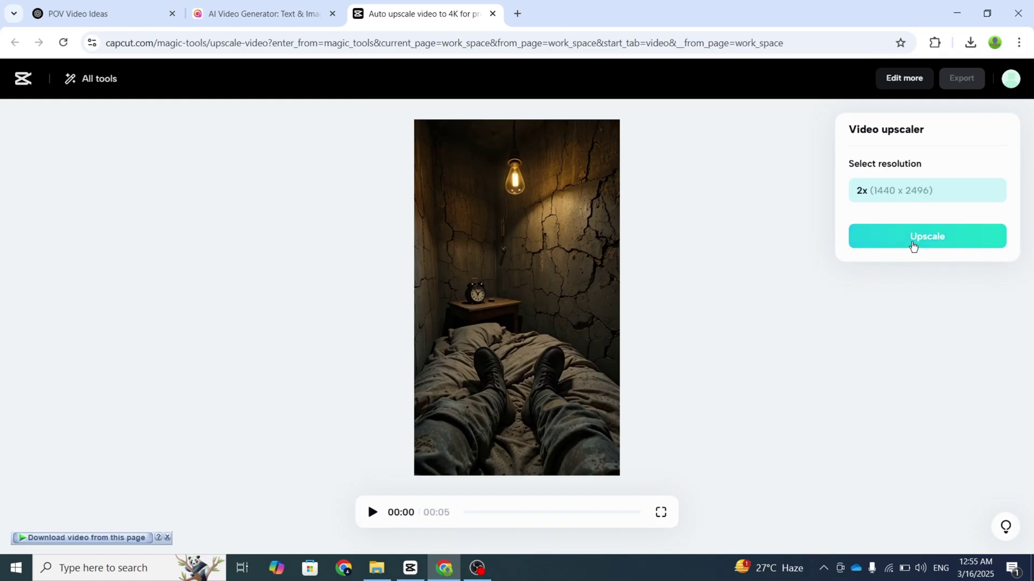
click(912, 246)
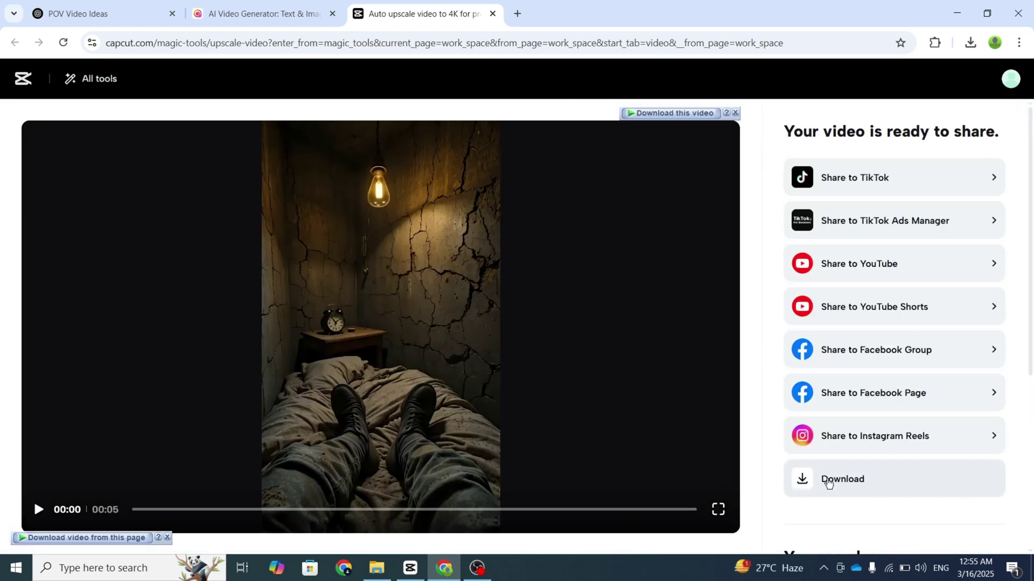
click(828, 481)
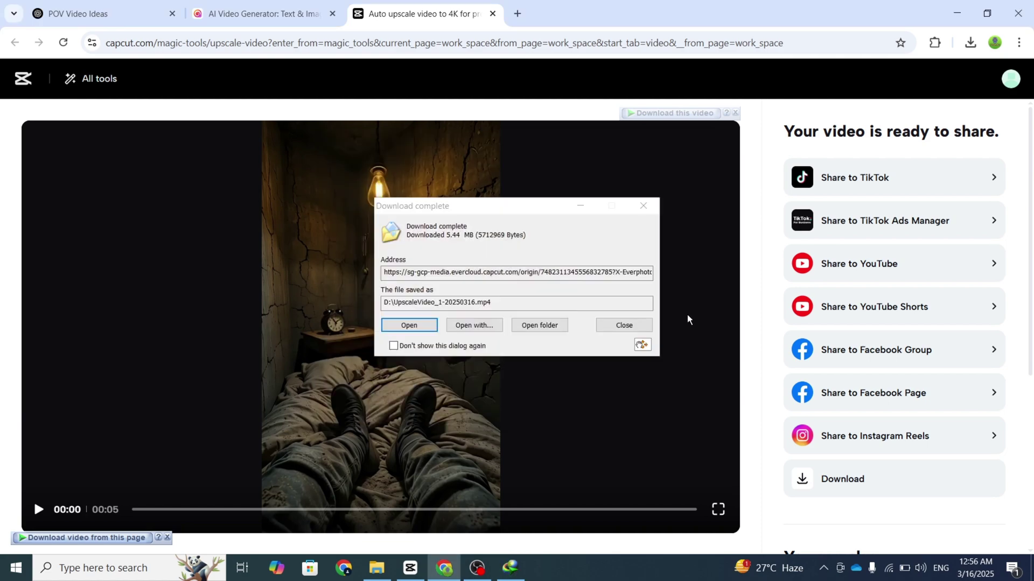
click(263, 13)
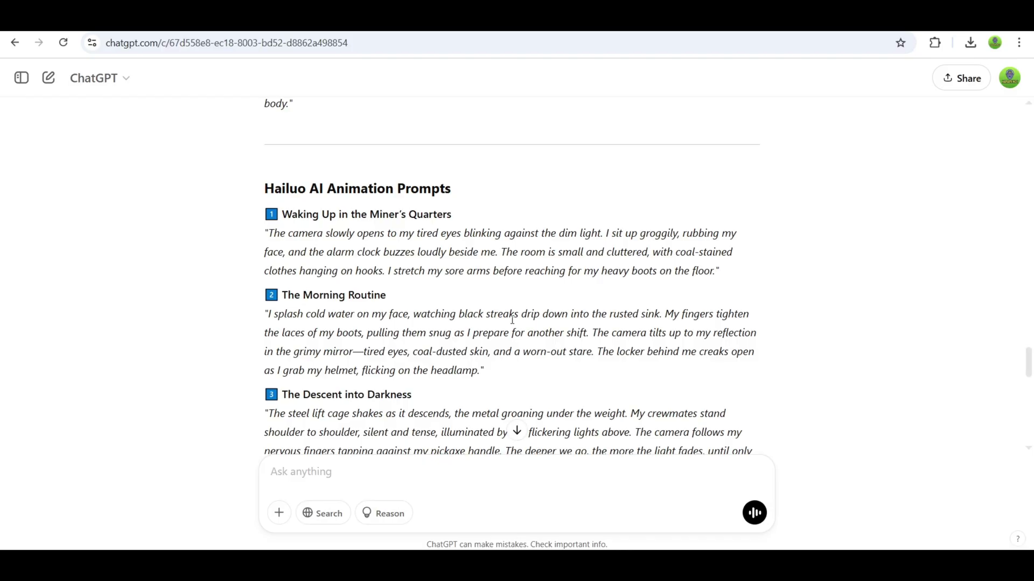
Step: Review the ChatGPT prompts, noting the 'old alarm clock ringing' sound cue
scroll(512, 320, up, 6)
scroll(506, 313, up, 5)
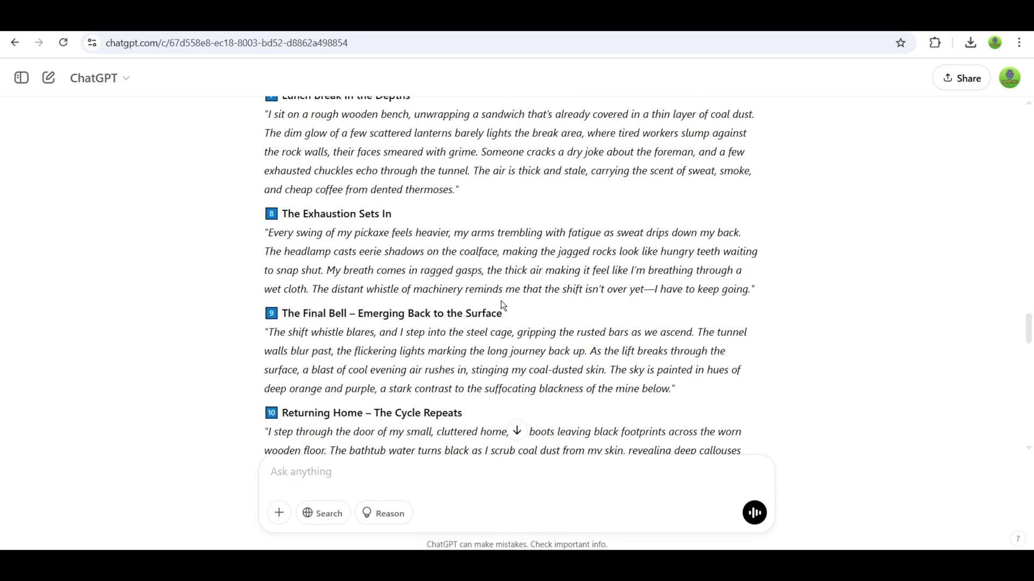
scroll(514, 231, up, 10)
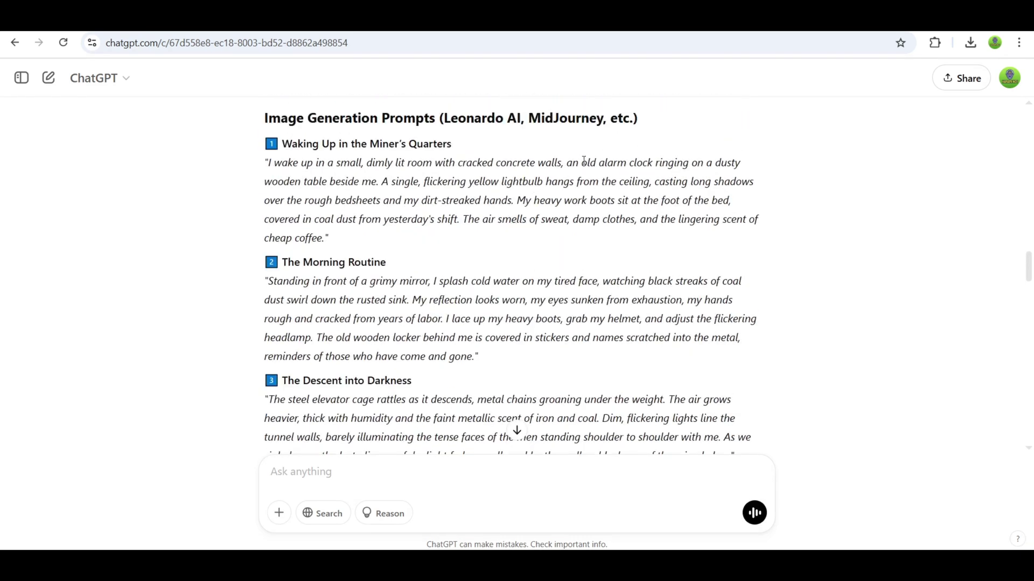
drag(582, 163, 695, 163)
click(498, 279)
scroll(450, 312, down, 1)
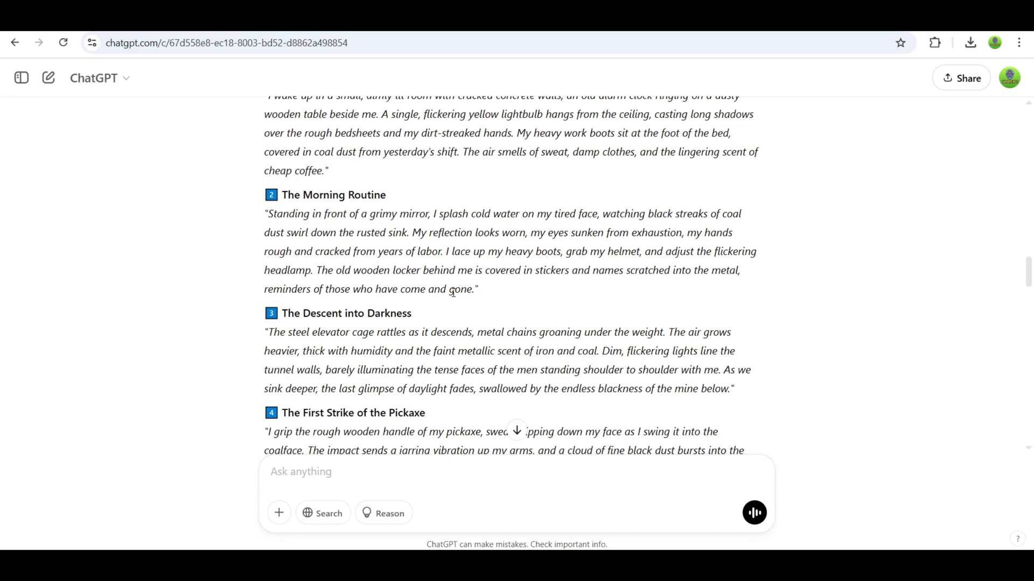
scroll(463, 334, down, 2)
scroll(562, 331, down, 4)
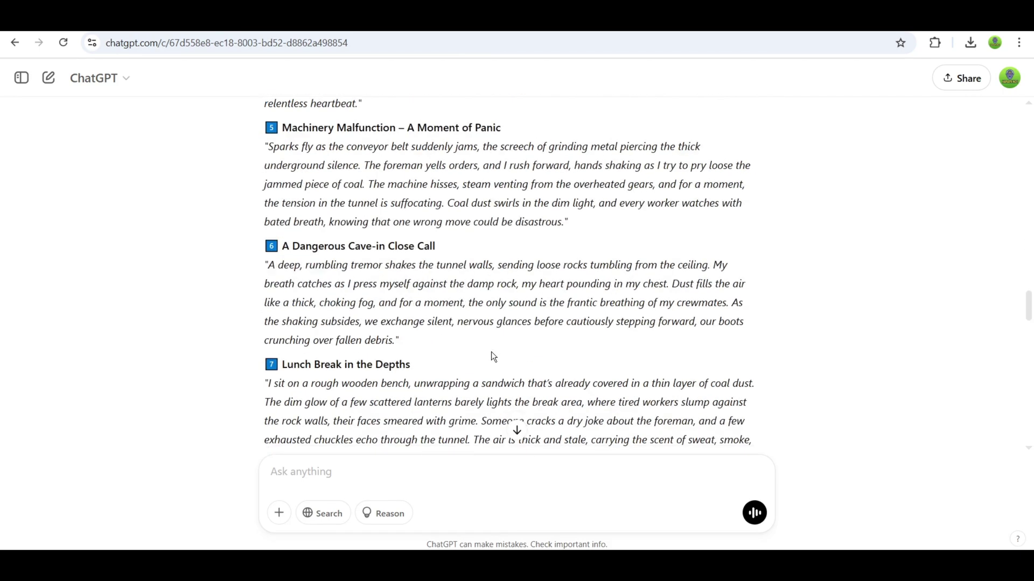
Step: Open pixabay.com in a new browser tab
key(ctrl+t)
text(pixabay.com)
key(Return)
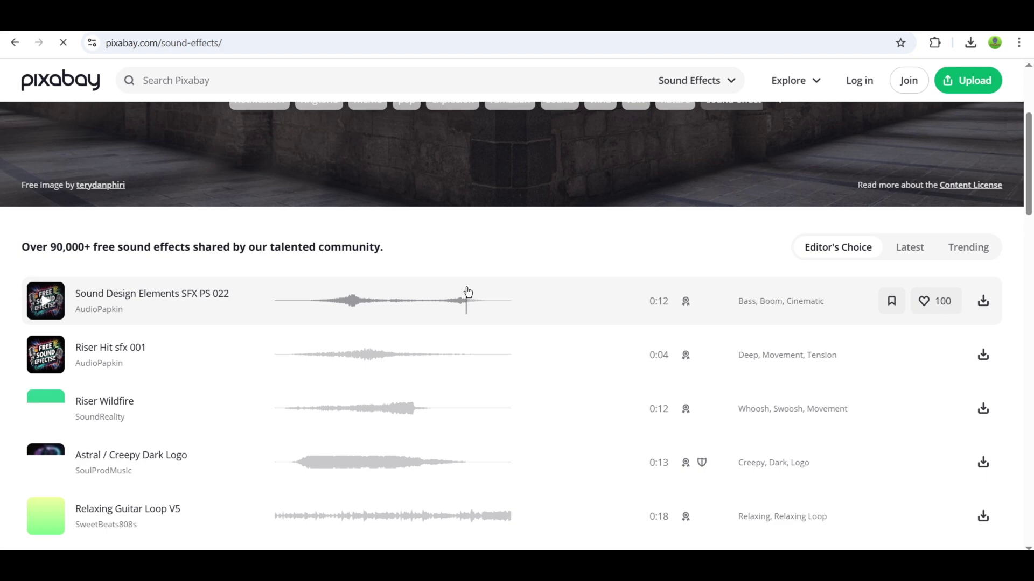
Step: Search Pixabay sound effects for 'clock' and preview the second result
text(clock)
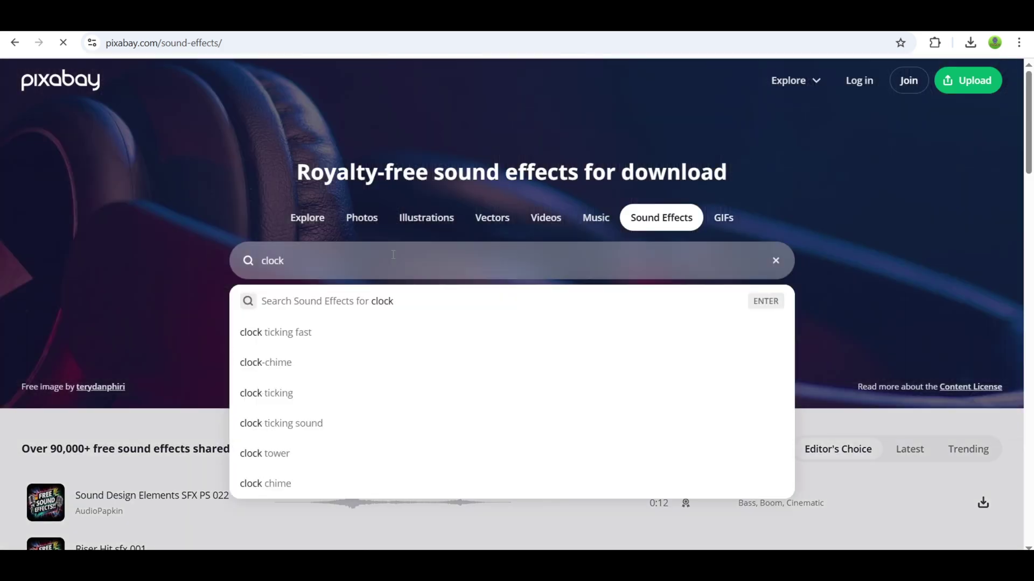
key(Return)
scroll(397, 269, down, 2)
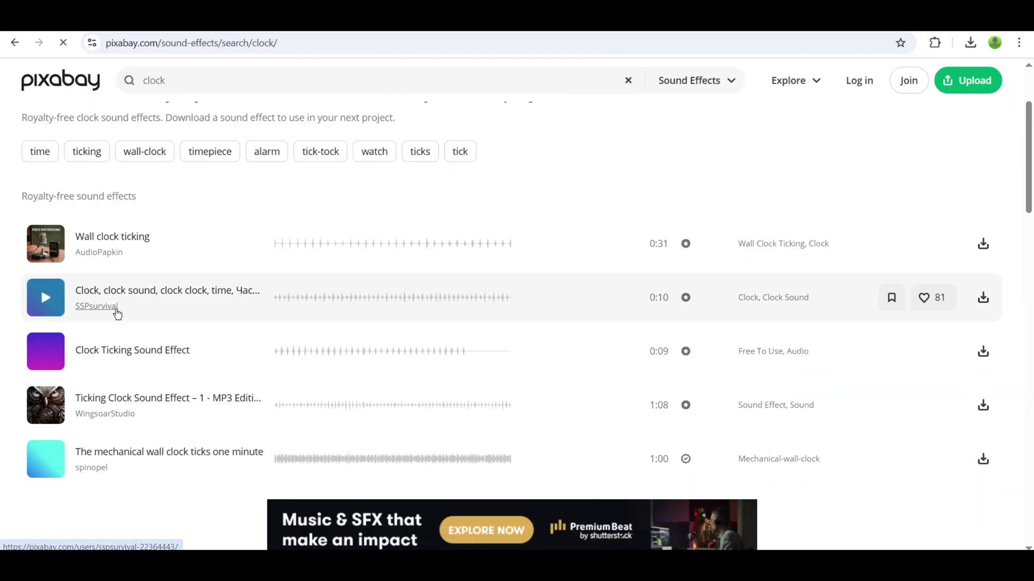
click(37, 296)
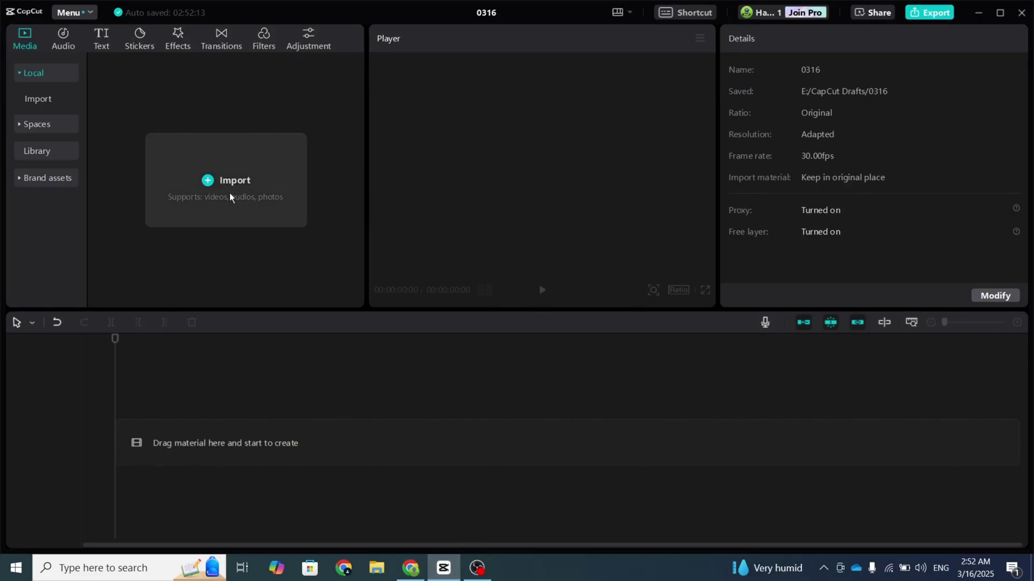
Step: Import all 20 files from Downloads > clips into the CapCut project media
click(230, 194)
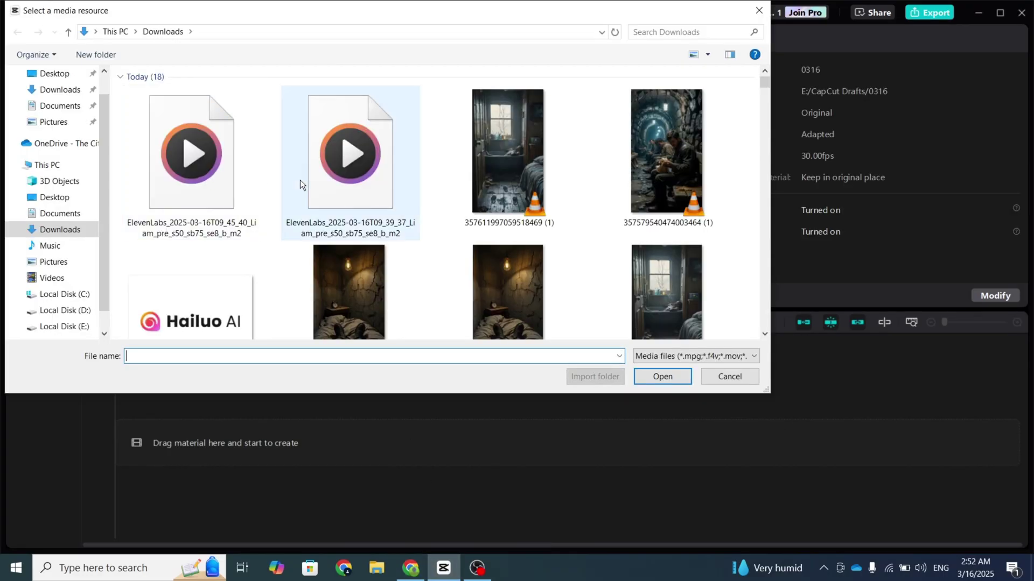
scroll(299, 180, down, 10)
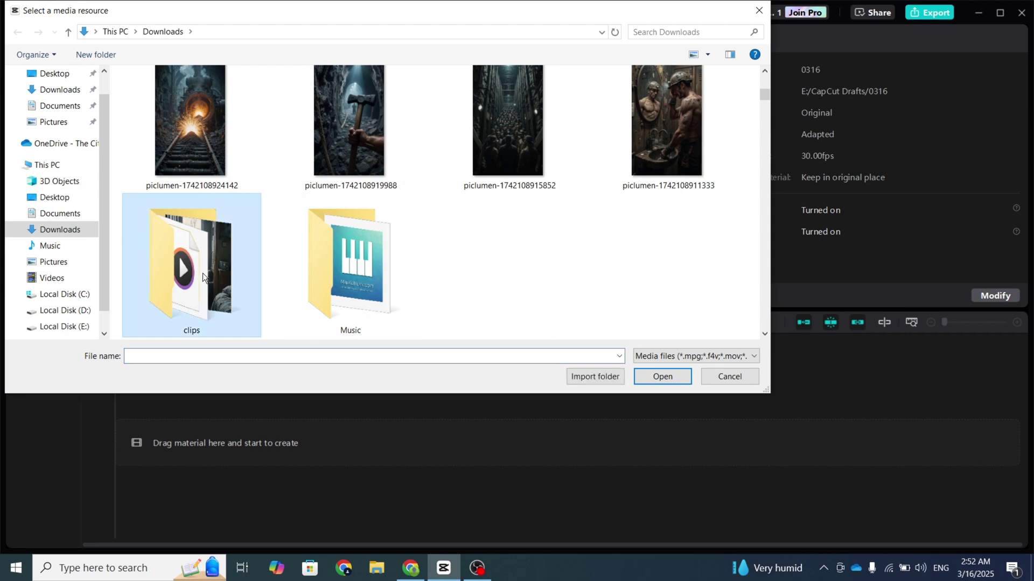
double_click(202, 273)
click(203, 273)
key(ctrl+a)
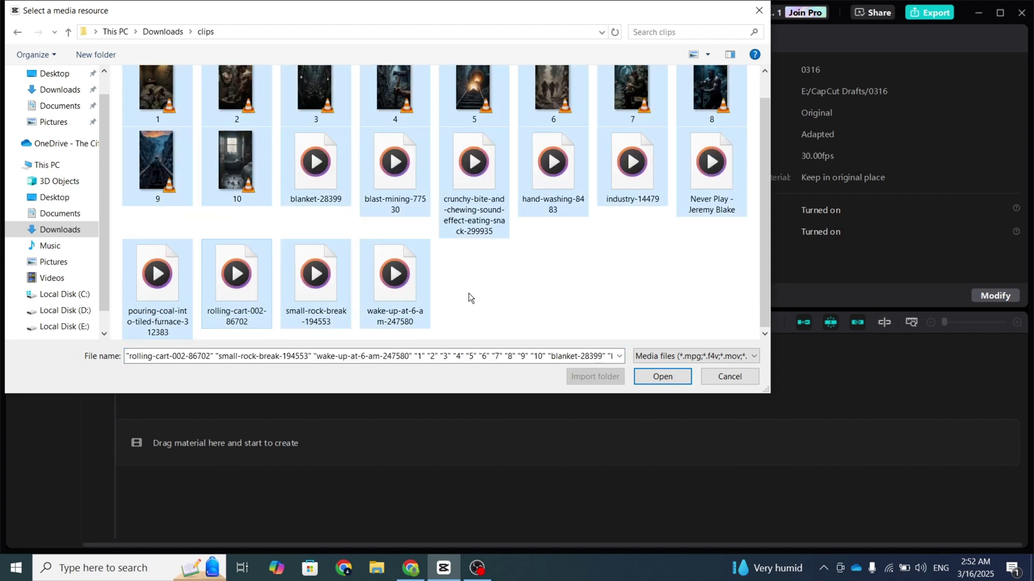
click(667, 377)
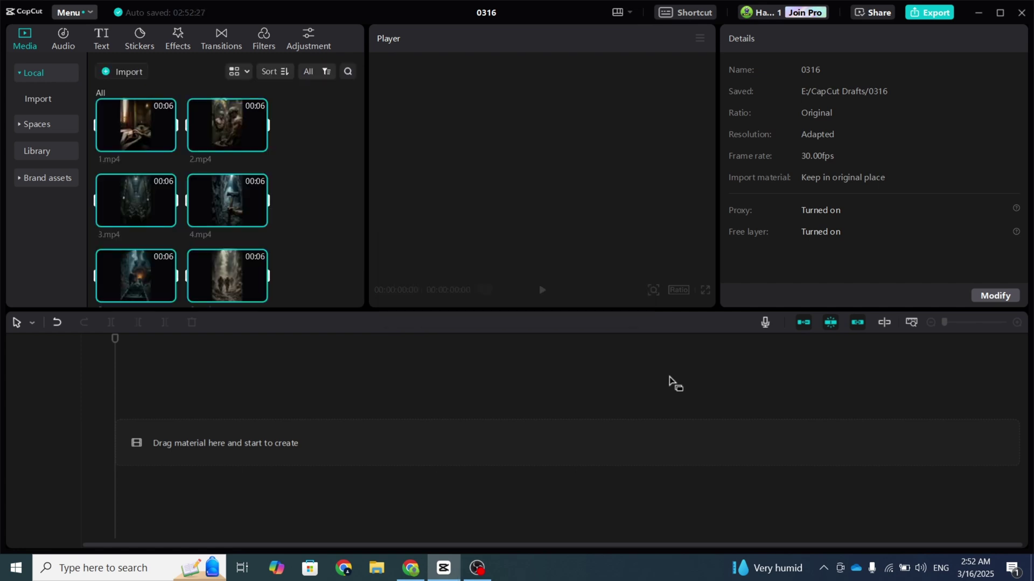
Step: Place 1.mp4 through 10.mp4 in order on the video track, each 5.7 seconds long
click(325, 192)
mouse_move(224, 141)
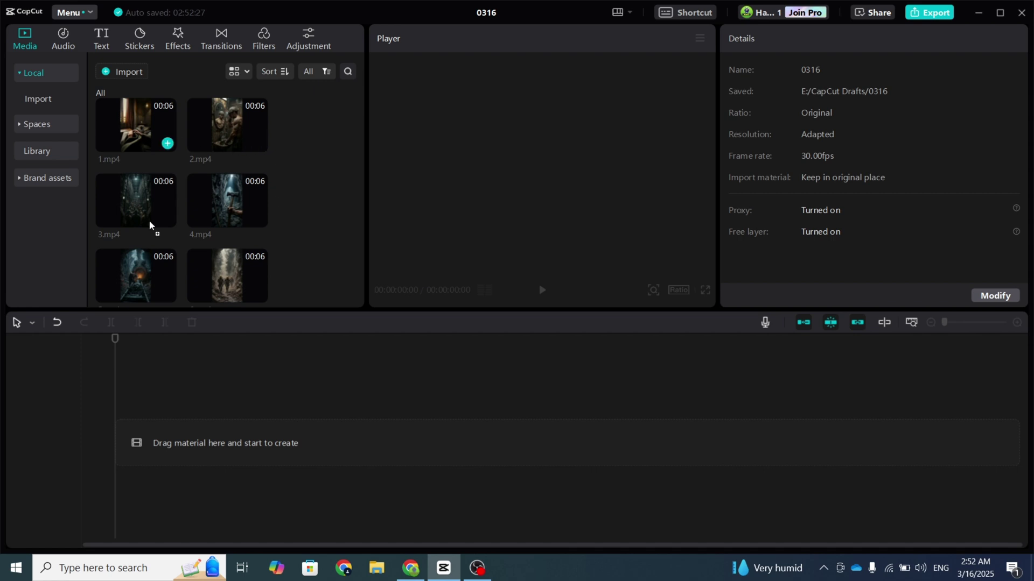
drag(150, 225, 144, 442)
drag(172, 353, 173, 356)
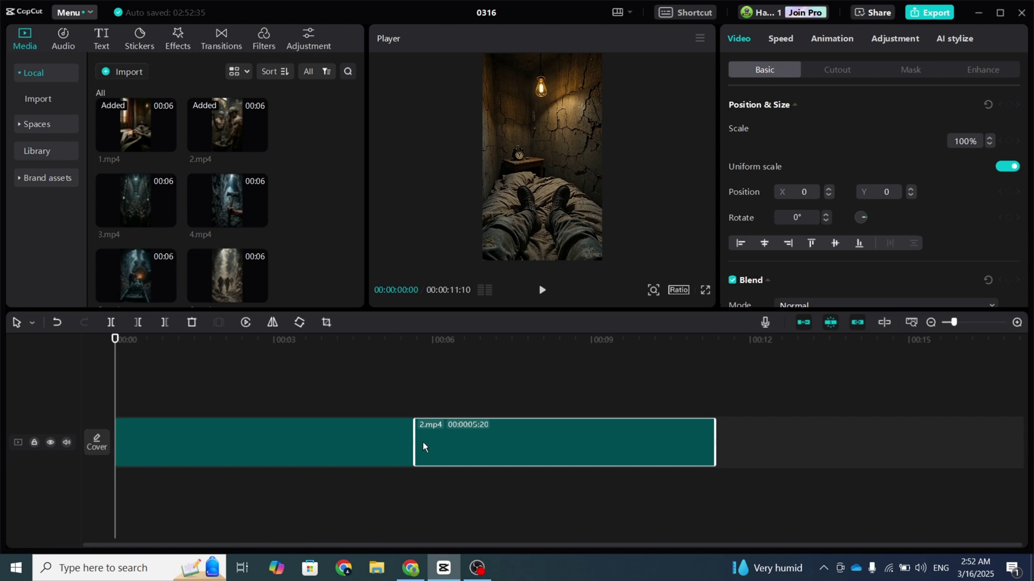
drag(116, 210, 719, 445)
click(958, 322)
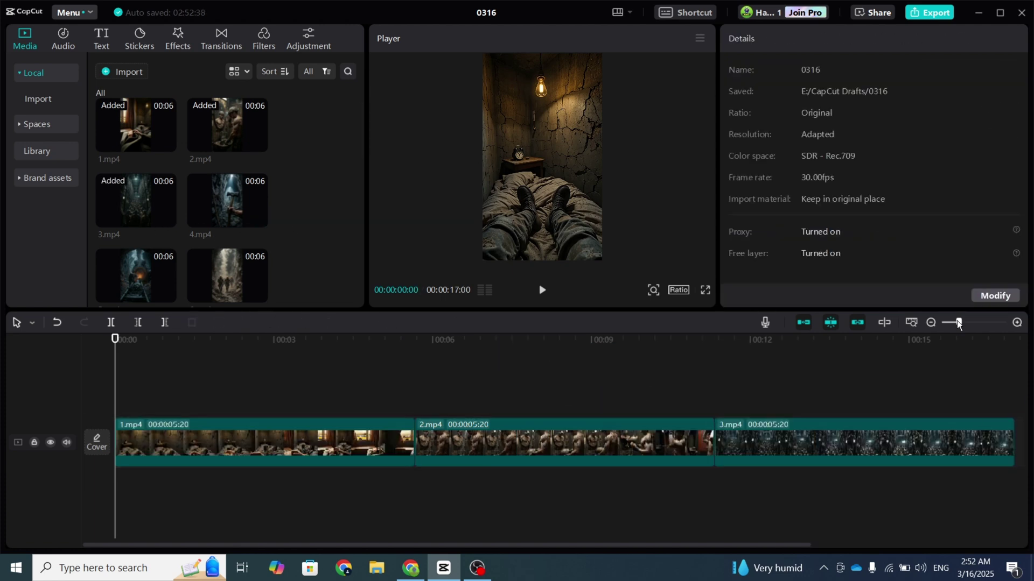
drag(228, 201, 592, 442)
drag(135, 275, 754, 441)
drag(227, 275, 807, 442)
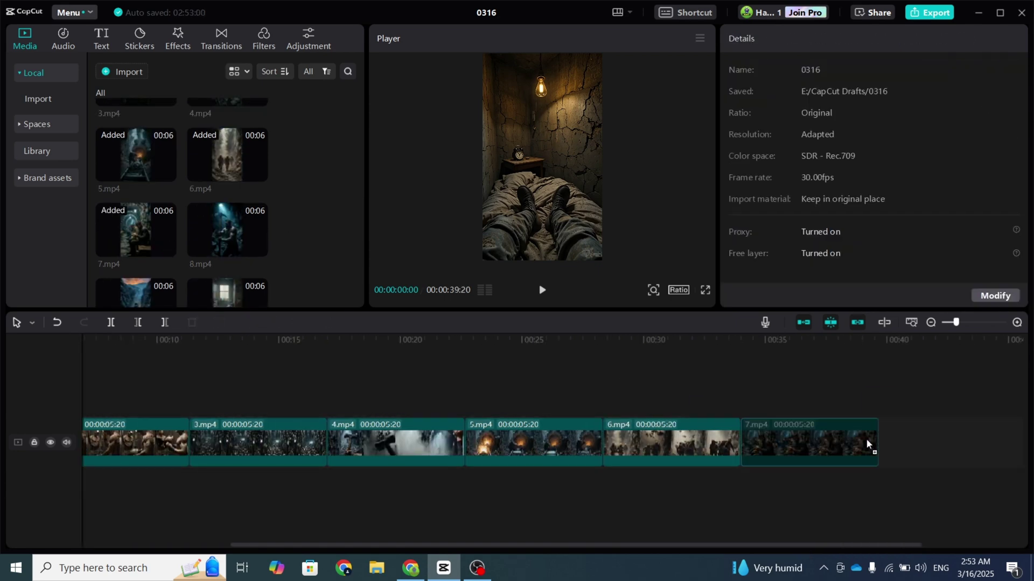
drag(136, 231, 862, 441)
drag(225, 291, 115, 442)
Step: Trim clip 1 so it ends at about 5 seconds
click(780, 39)
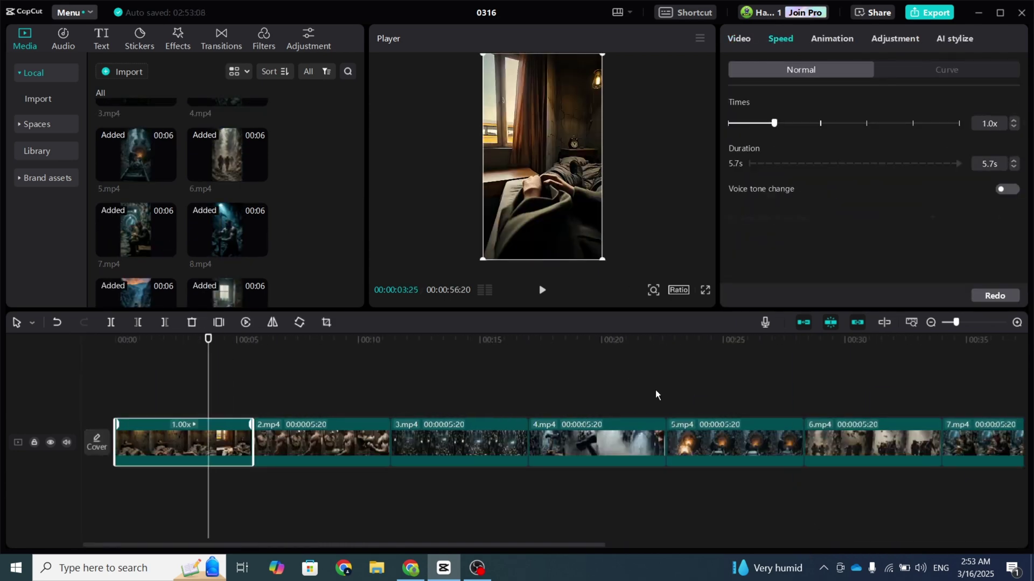
drag(211, 354, 366, 408)
key(w)
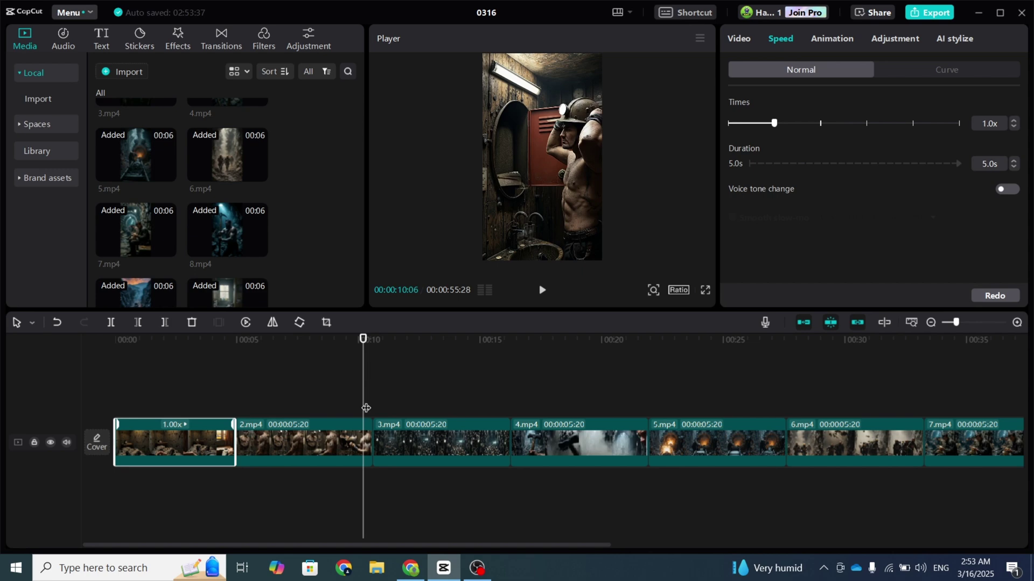
Step: Speed clips 1, 2, 3, 5 and 7.mp4 up to 1.1x
click(366, 442)
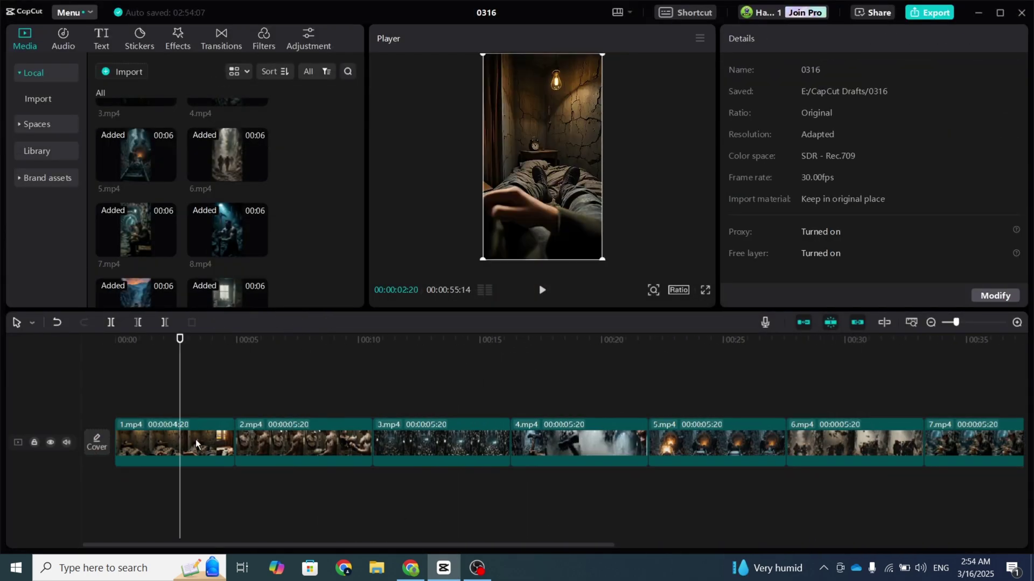
click(302, 442)
click(411, 443)
click(681, 442)
click(732, 443)
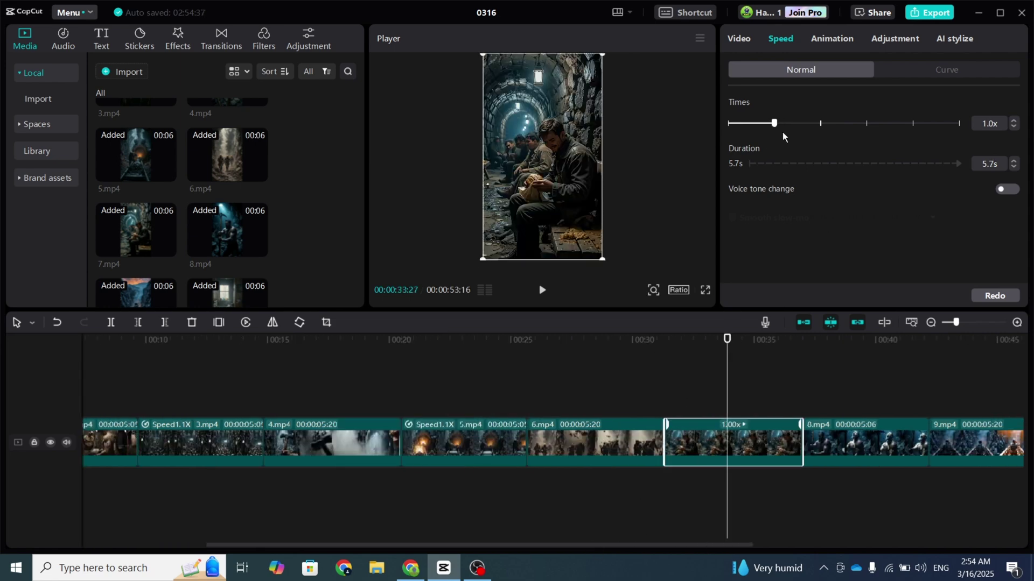
click(780, 124)
click(720, 372)
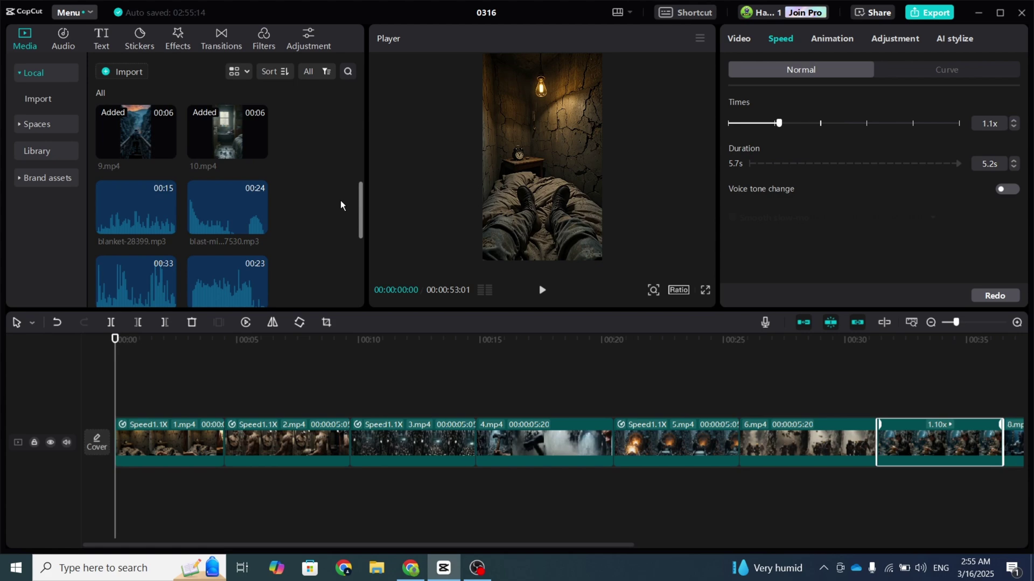
Step: Add the blanket and hand-washing sounds at the timeline start and shorten both
drag(140, 233, 116, 509)
click(449, 500)
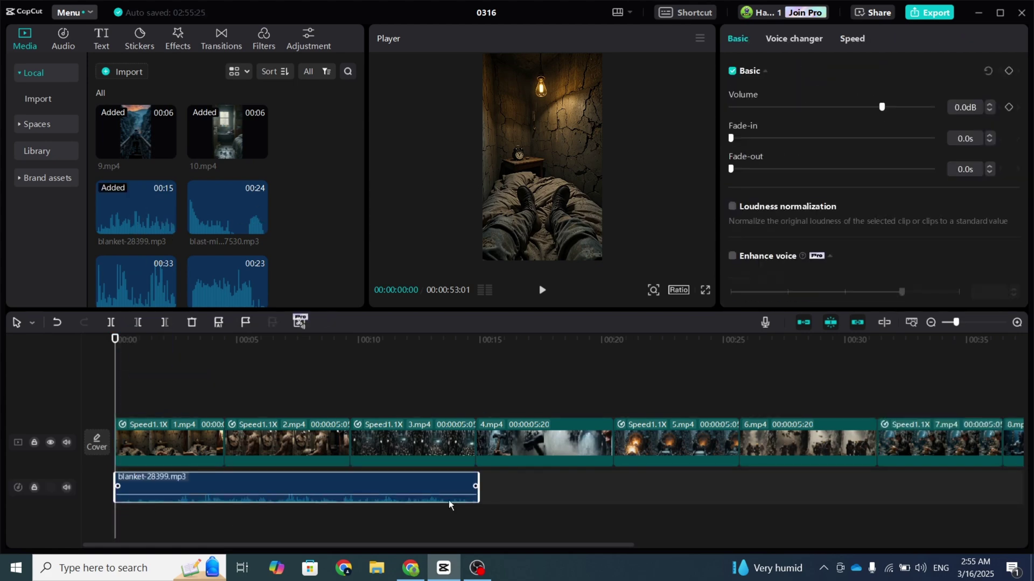
drag(476, 491, 203, 492)
scroll(258, 223, down, 1)
drag(226, 221, 235, 490)
drag(764, 489, 329, 490)
Step: Add the industry and pouring-coal sounds next, cutting off their excess at the playhead
drag(135, 289, 353, 487)
key(ctrl+b)
key(Delete)
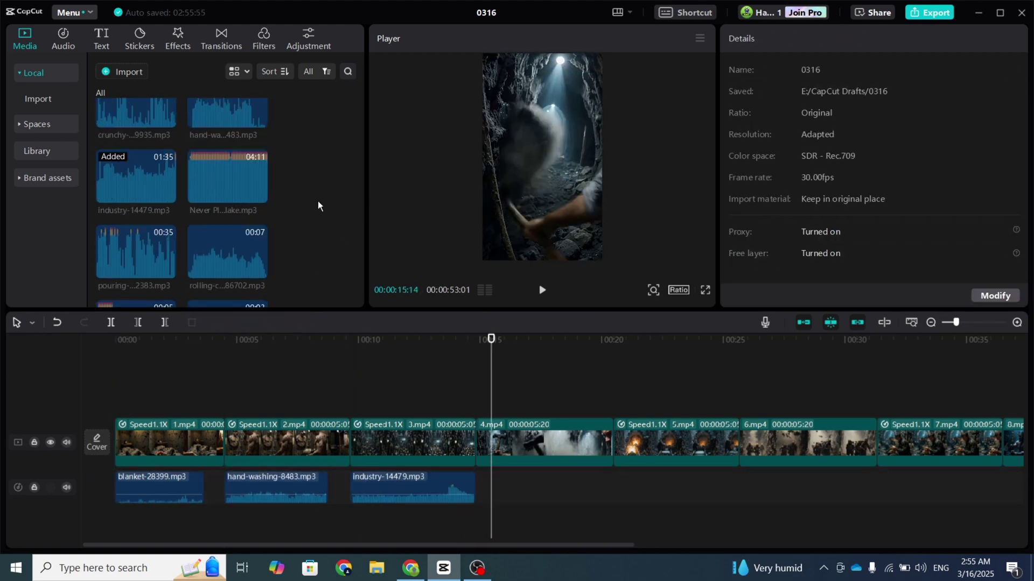
scroll(215, 215, down, 3)
click(115, 239)
scroll(115, 239, down, 1)
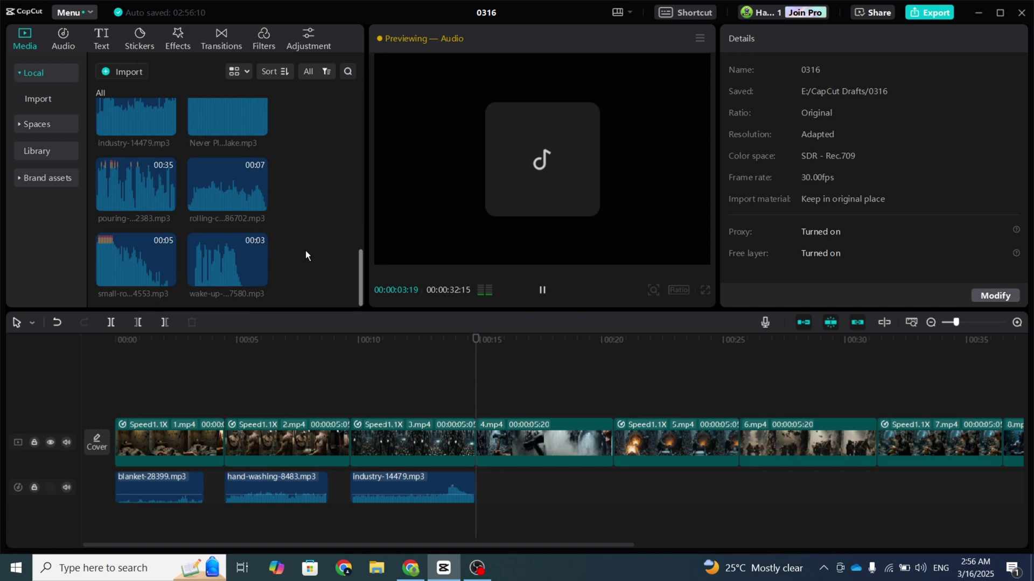
drag(135, 185, 482, 487)
key(ctrl+b)
key(Delete)
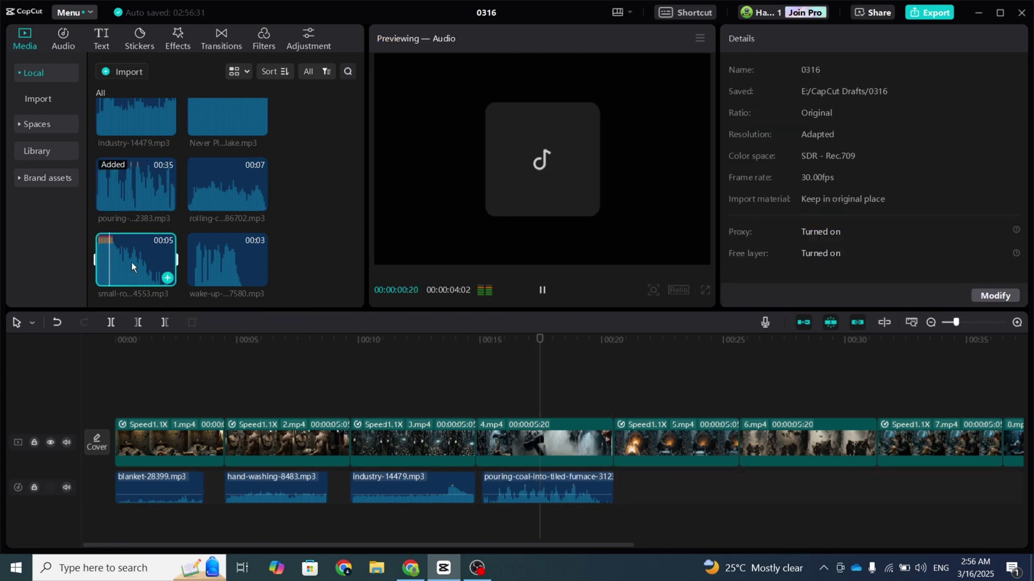
Step: Add pouring-coal and rock-break under clip 4, then blast-mining and crunchy-bite under clip 6
drag(135, 261, 608, 499)
drag(613, 457, 738, 457)
scroll(538, 458, right, 3)
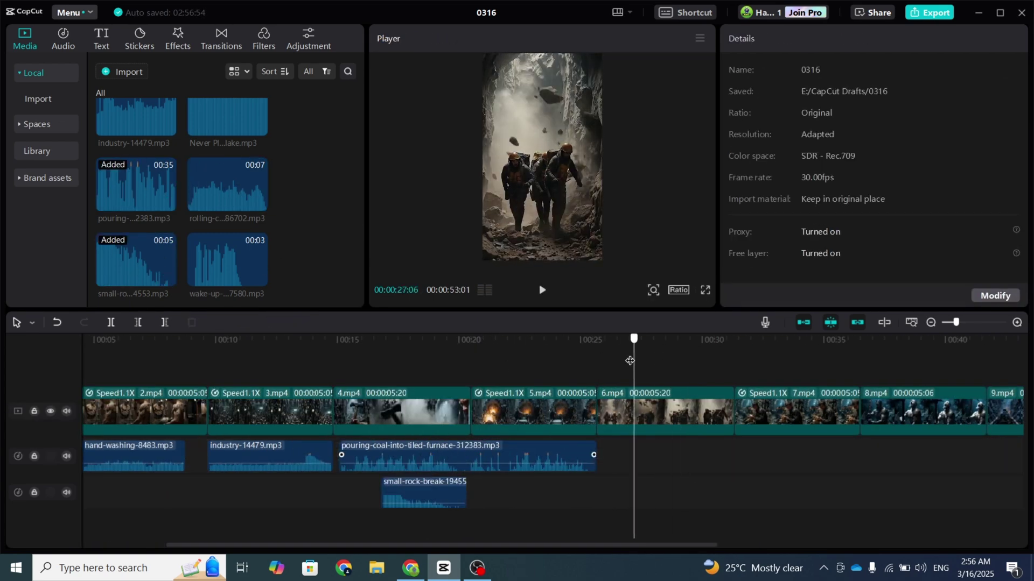
scroll(237, 205, up, 2)
click(238, 133)
scroll(239, 132, up, 3)
drag(239, 133, 604, 512)
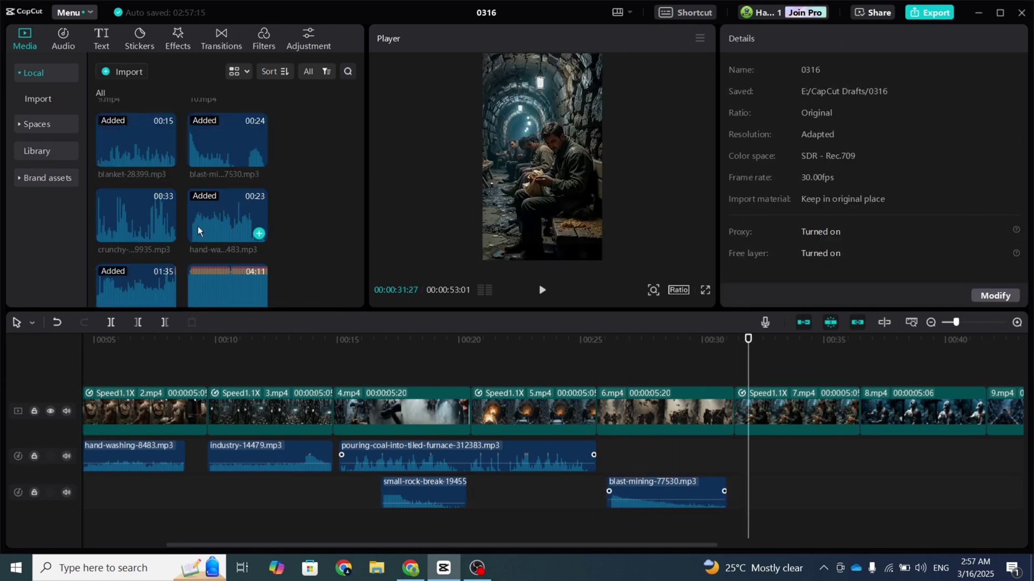
drag(201, 228, 630, 560)
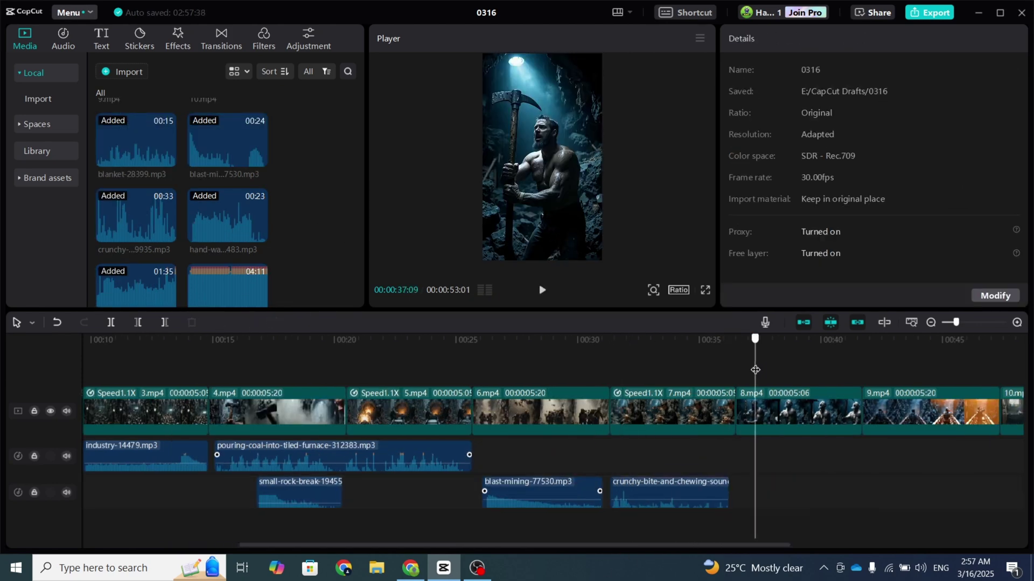
Step: Add the rolling-cart sound under clip 9
scroll(239, 192, down, 5)
click(239, 193)
drag(239, 193, 620, 456)
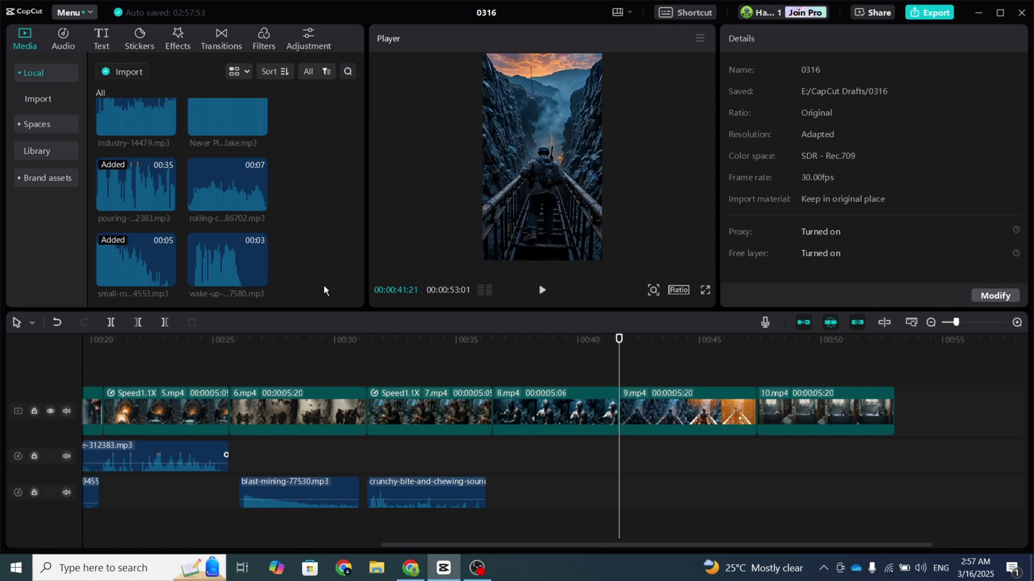
click(543, 290)
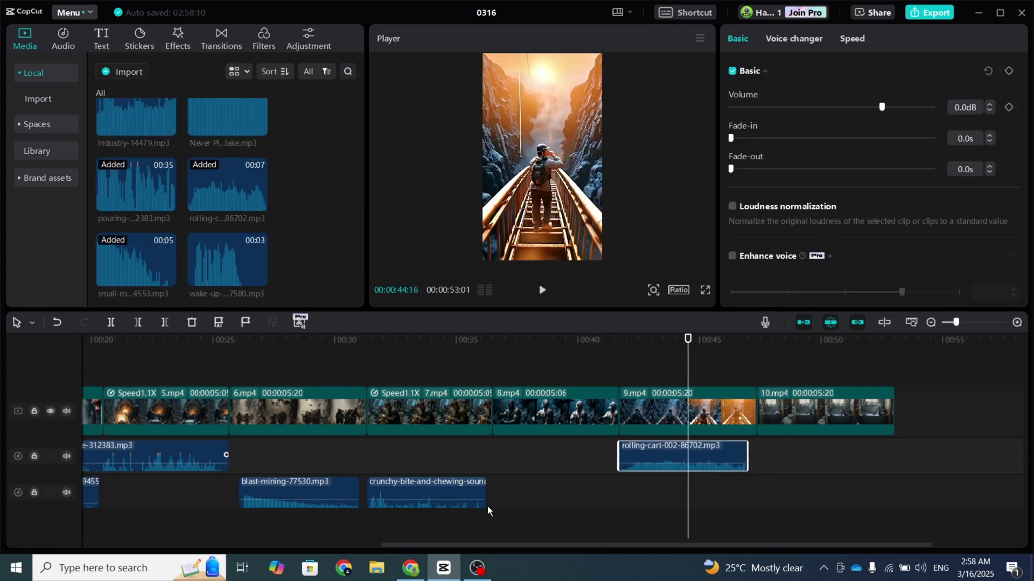
scroll(486, 506, left, 10)
Step: Search transitions for 'fade out' and download Black Fade
click(216, 41)
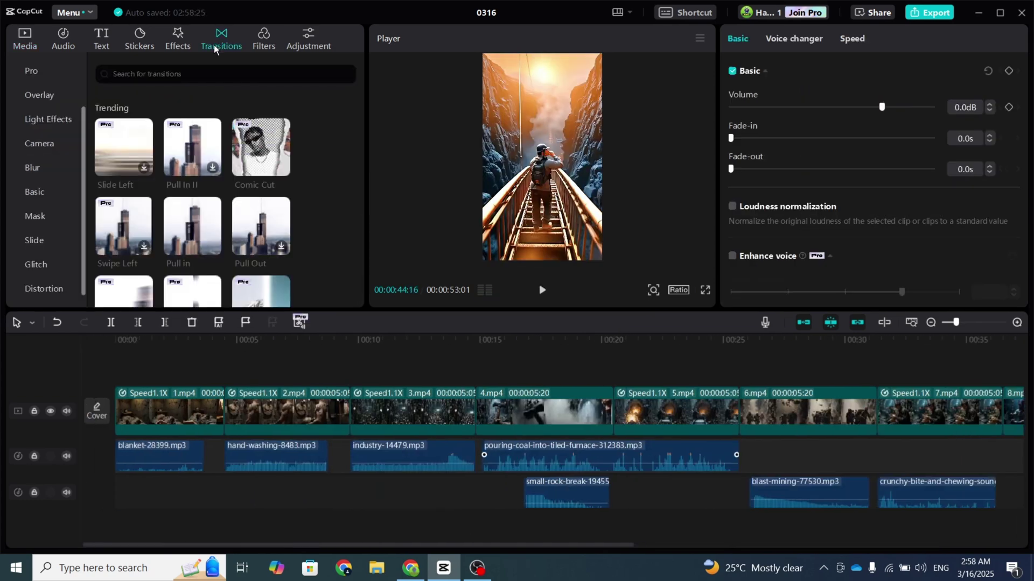
click(197, 76)
text(fade)
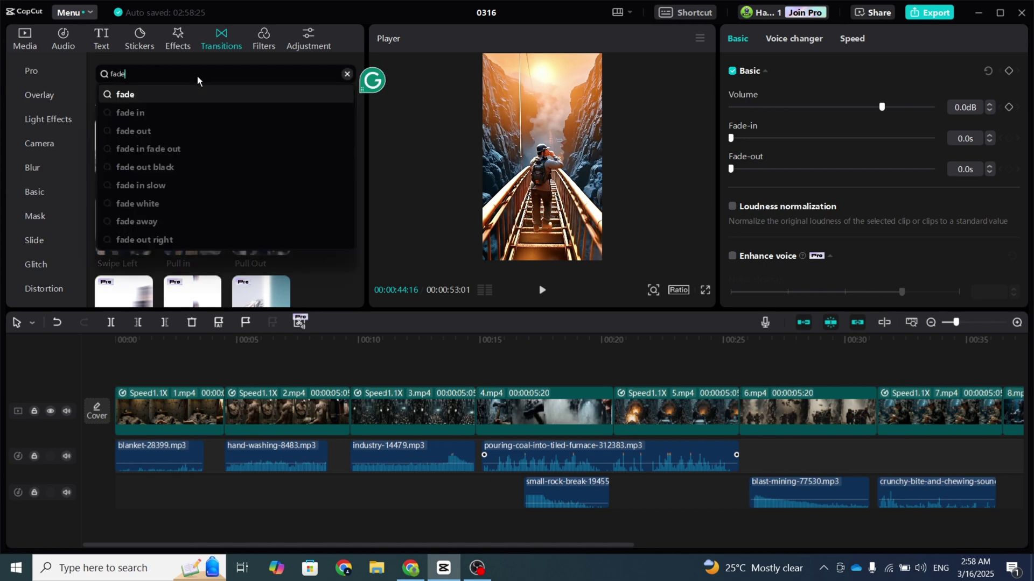
text( out)
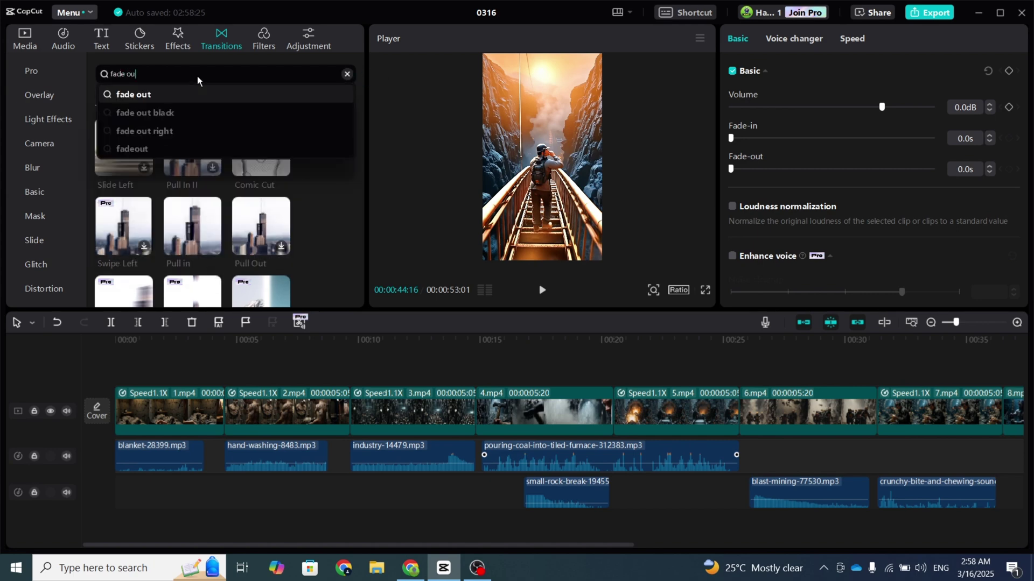
click(184, 91)
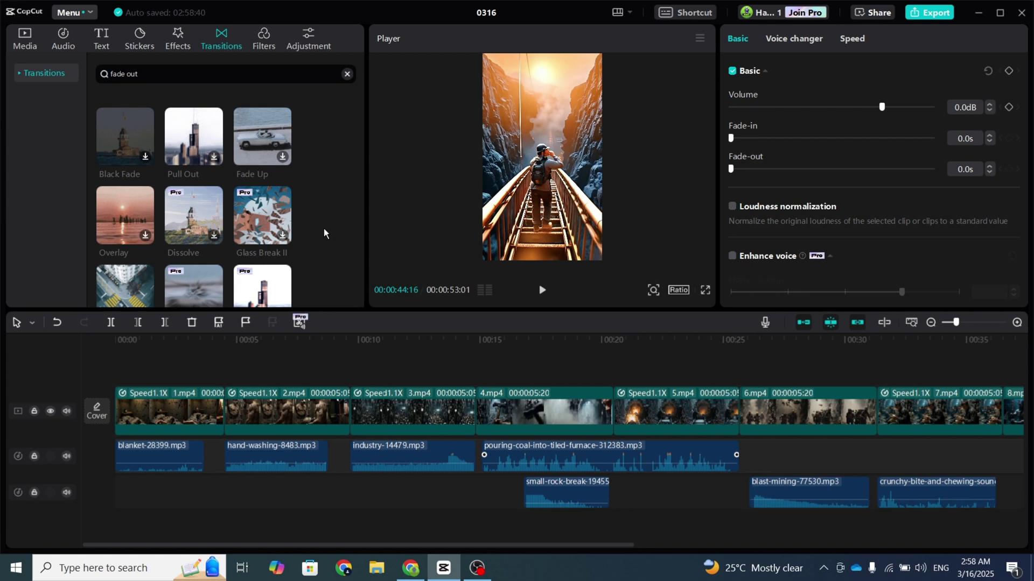
click(138, 127)
Step: Put Black Fade on the joins from 1/2 through 6/7
drag(136, 128, 224, 412)
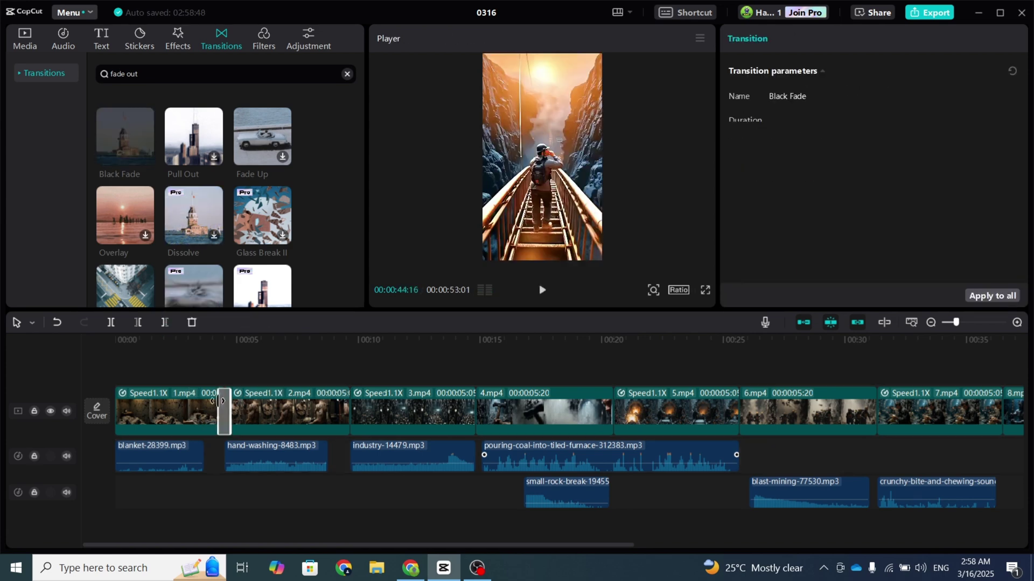
click(145, 157)
click(144, 157)
click(144, 157)
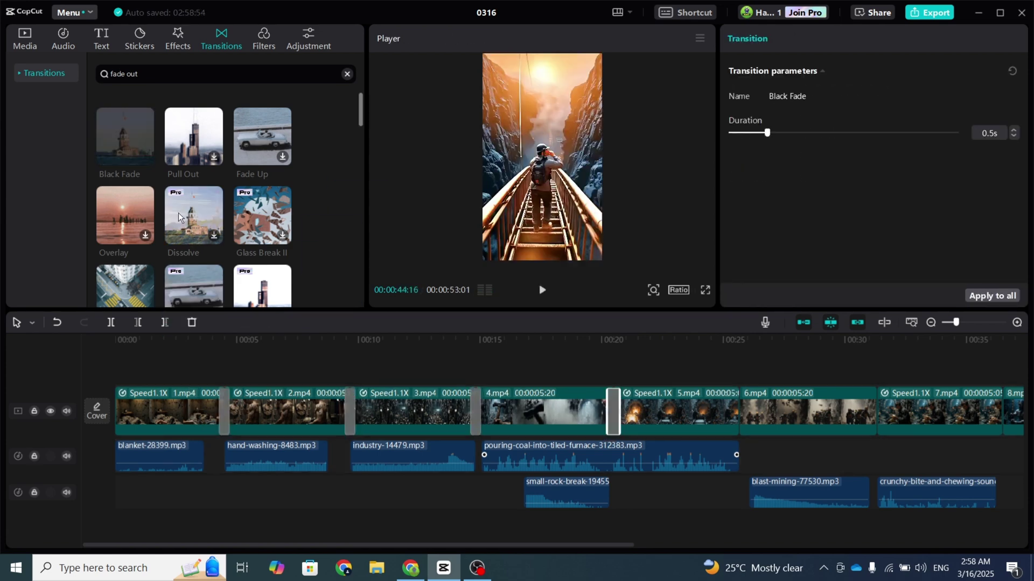
click(145, 158)
click(144, 157)
Step: Put Black Fade on joins 7/8, 8/9 and 9/10, checking its 0.5 s duration
scroll(555, 425, right, 5)
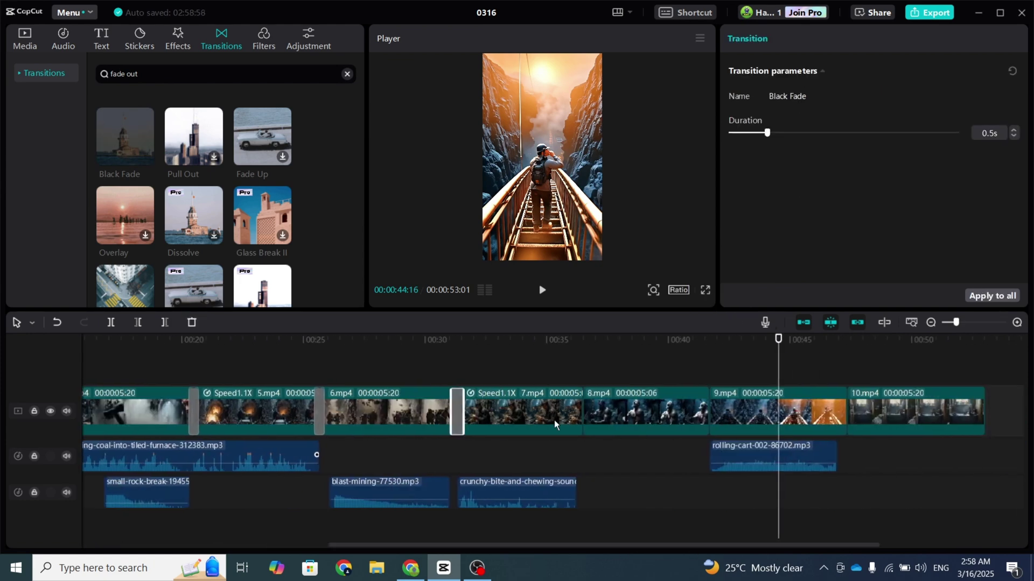
click(582, 412)
click(709, 412)
click(852, 416)
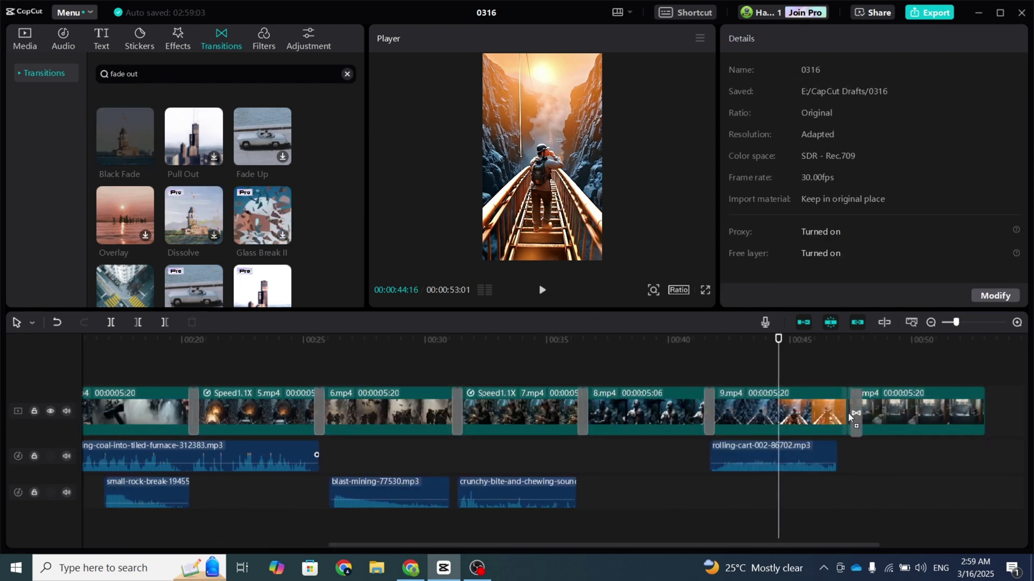
click(854, 414)
scroll(538, 426, left, 10)
click(24, 38)
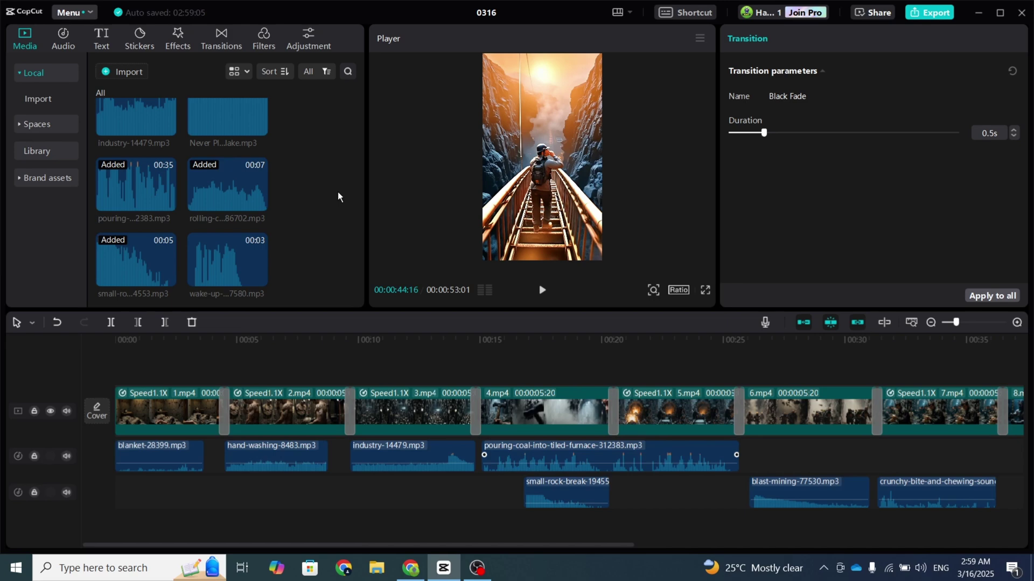
Step: Add Never Play - Jeremy Blake.mp3 at -27.4 dB, cut where the video ends at 0:53
drag(212, 112, 113, 535)
drag(863, 106, 811, 113)
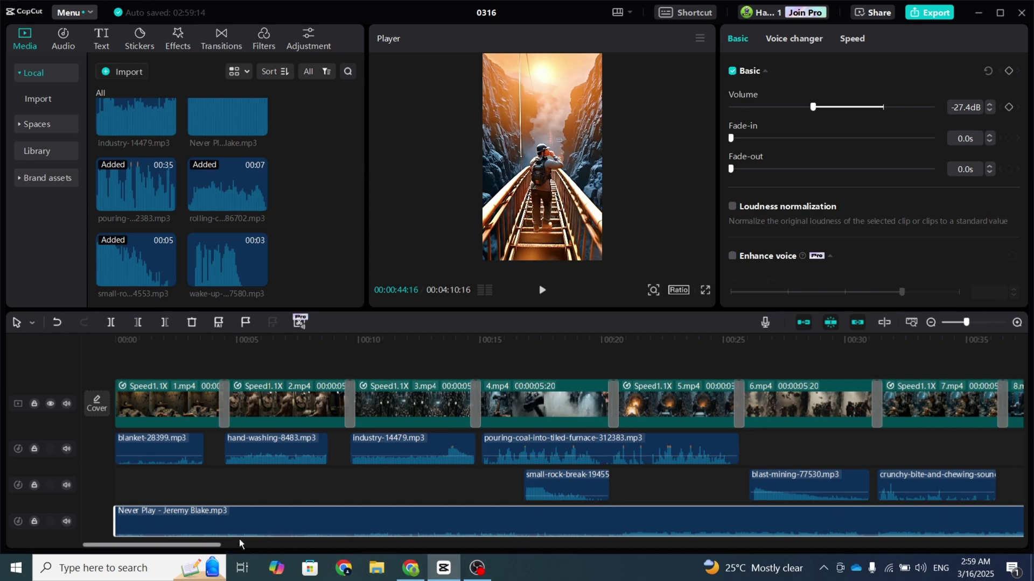
drag(206, 546, 307, 545)
click(712, 345)
key(w)
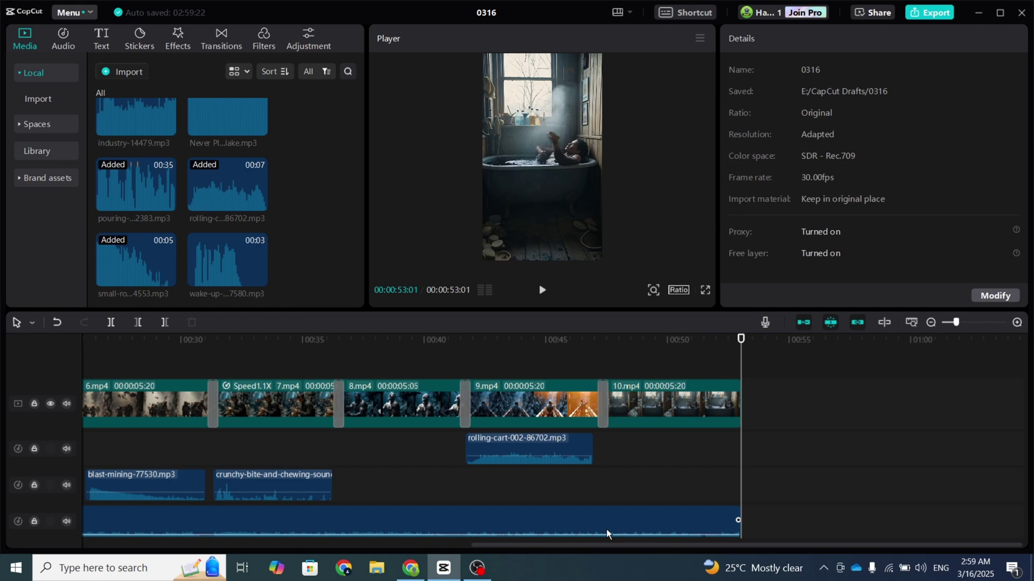
drag(426, 545, 167, 545)
key(Home)
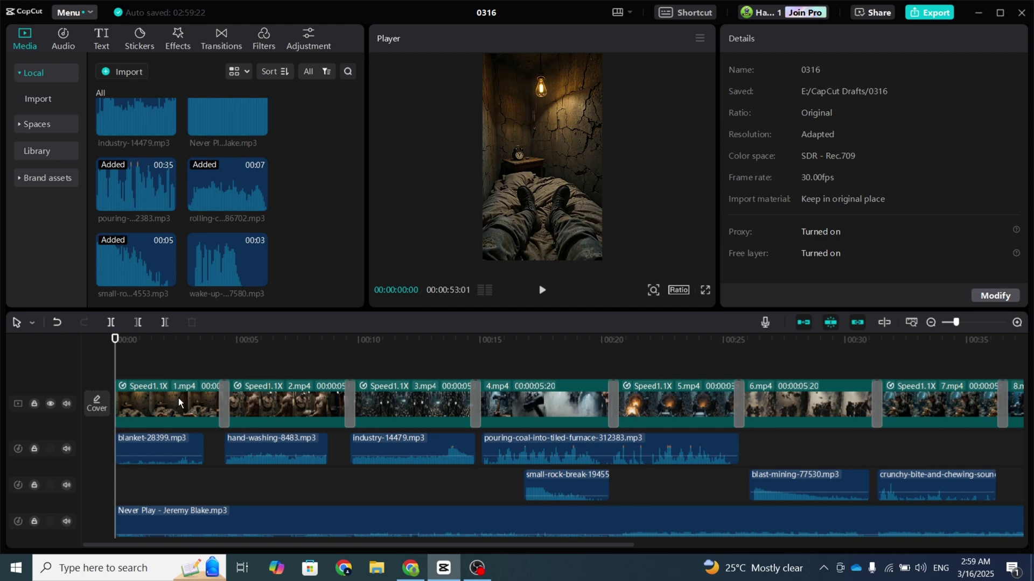
Step: Add a Default text caption reading 'POV You Wake Up As Coal Miner in 1986'
click(101, 39)
click(146, 129)
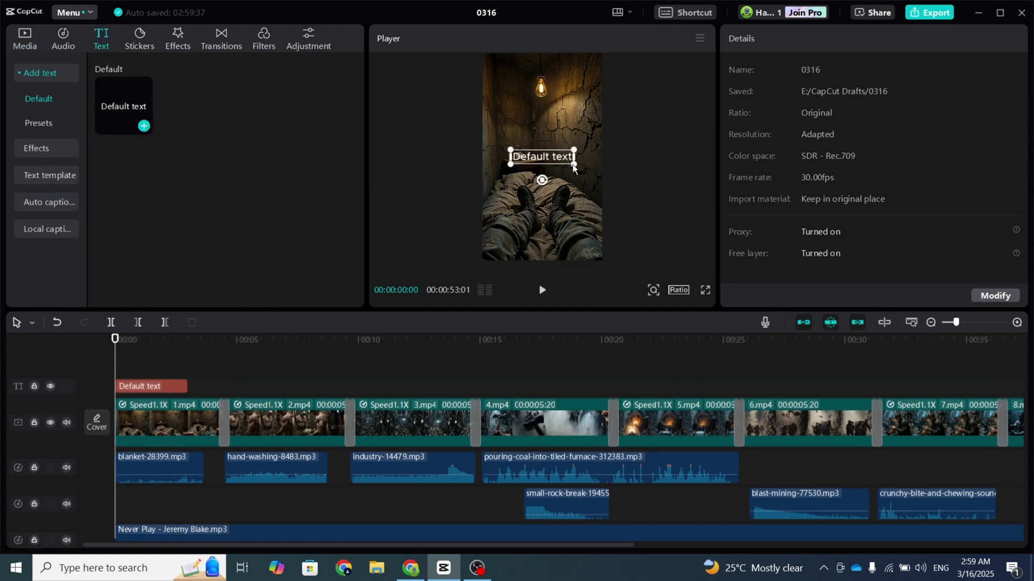
click(806, 131)
text(POV You Wake Up)
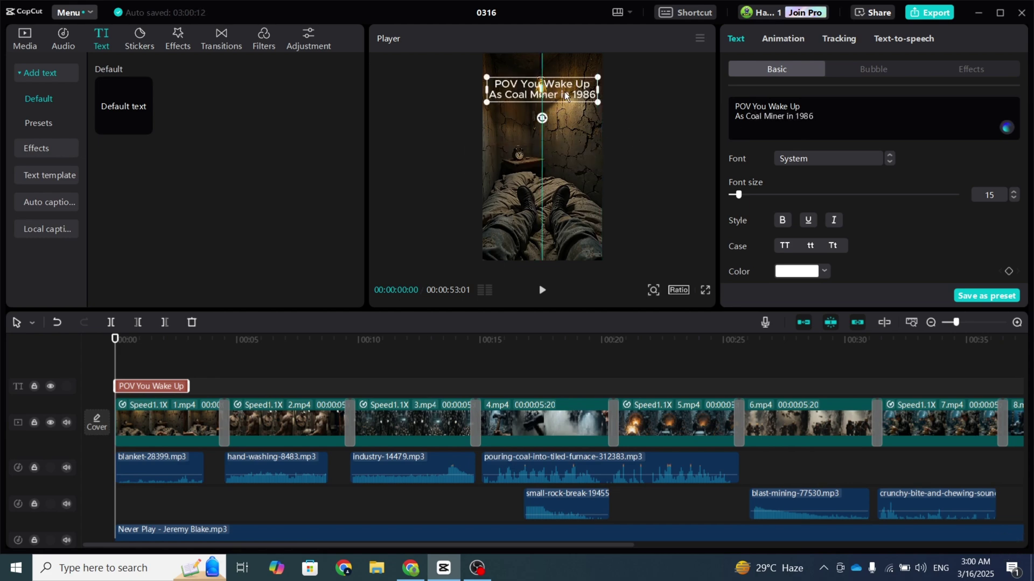
Step: Paste copies of the POV caption over each following clip to the end
scroll(774, 208, down, 5)
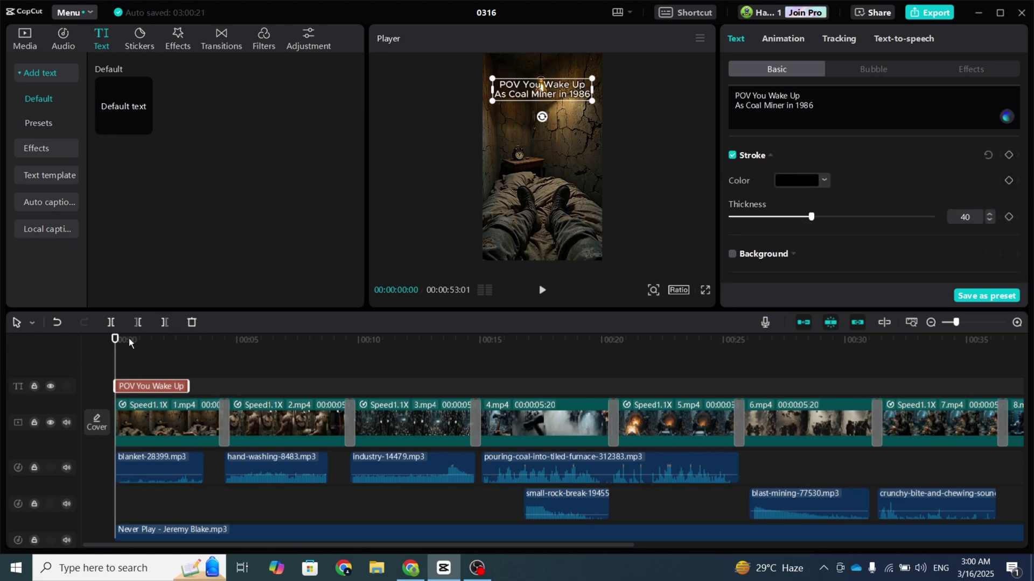
click(238, 366)
key(ctrl+v)
click(369, 366)
key(ctrl+v)
click(490, 366)
key(ctrl+v)
click(614, 372)
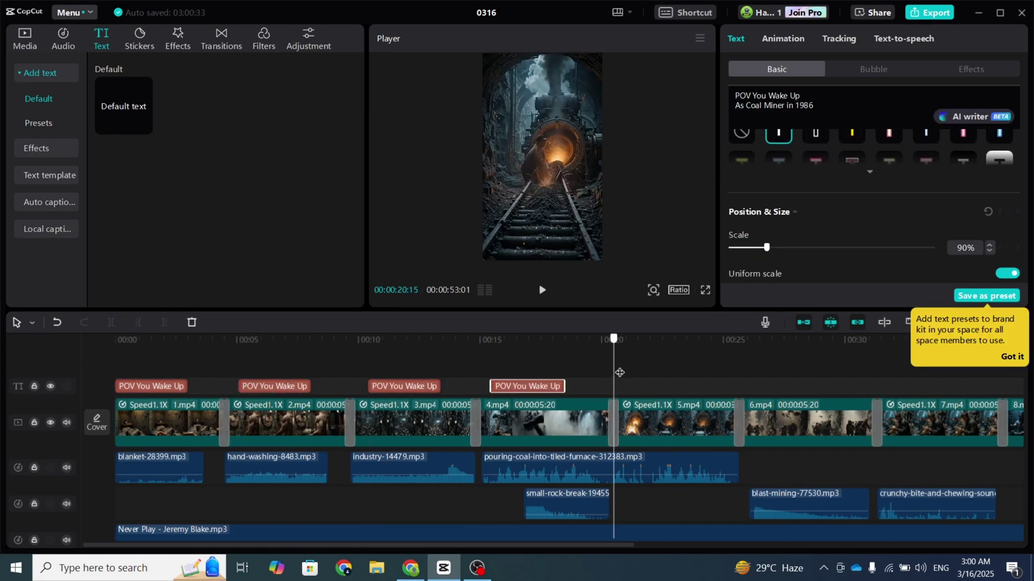
key(ctrl+v)
click(750, 366)
key(ctrl+v)
scroll(639, 365, right, 5)
click(644, 366)
key(ctrl+v)
scroll(592, 358, right, 4)
click(559, 350)
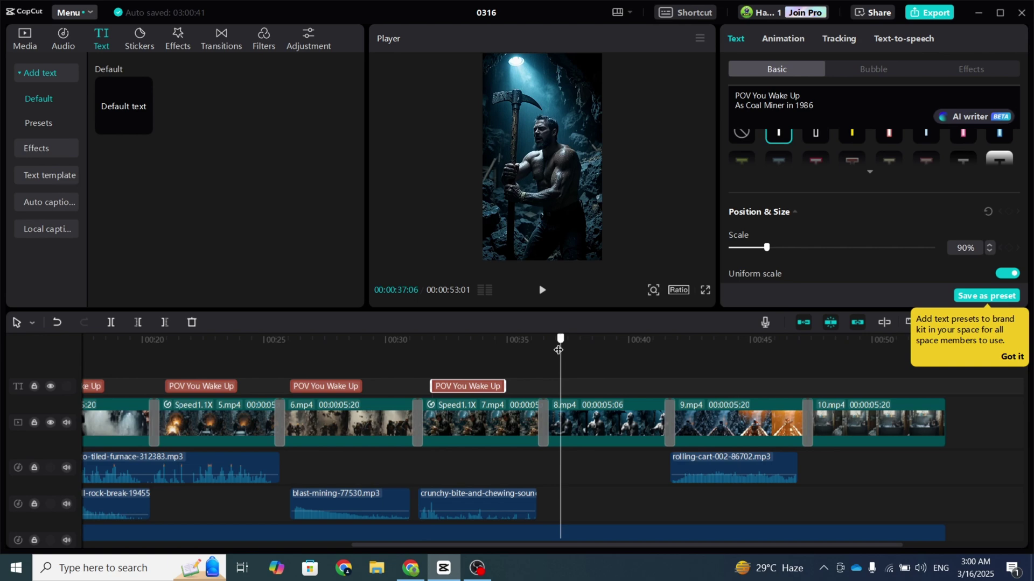
key(ctrl+v)
click(676, 350)
click(818, 366)
key(ctrl+v)
Step: Retitle the second and third captions 'Bathing and Brushing' and 'Factory Workers'
drag(624, 545, 356, 545)
click(231, 357)
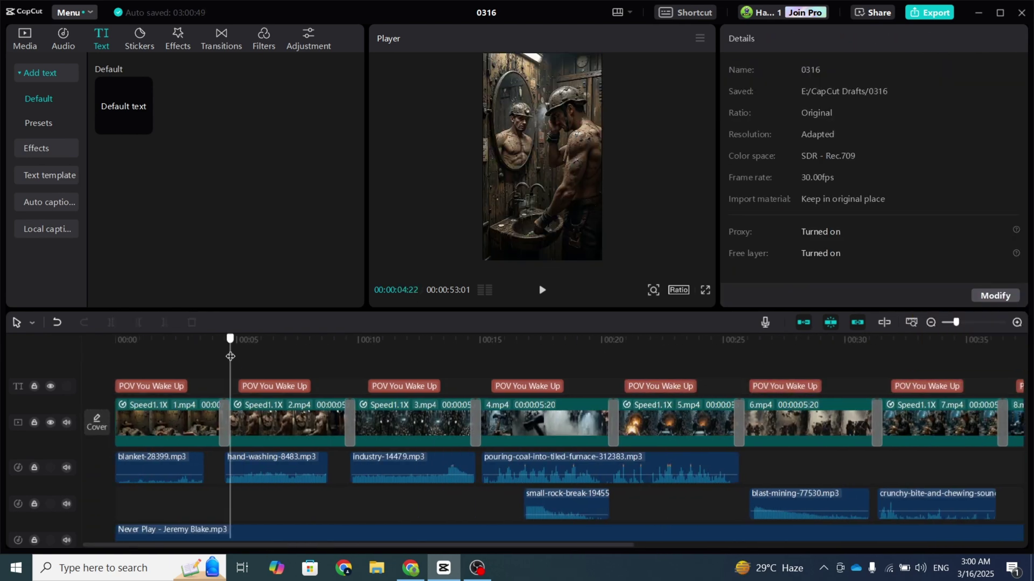
click(244, 386)
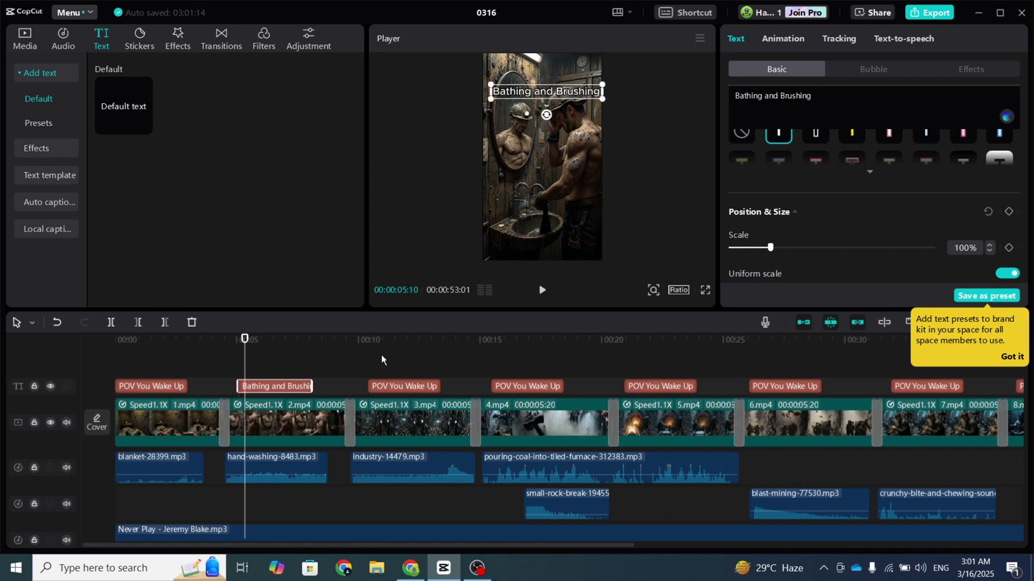
click(382, 386)
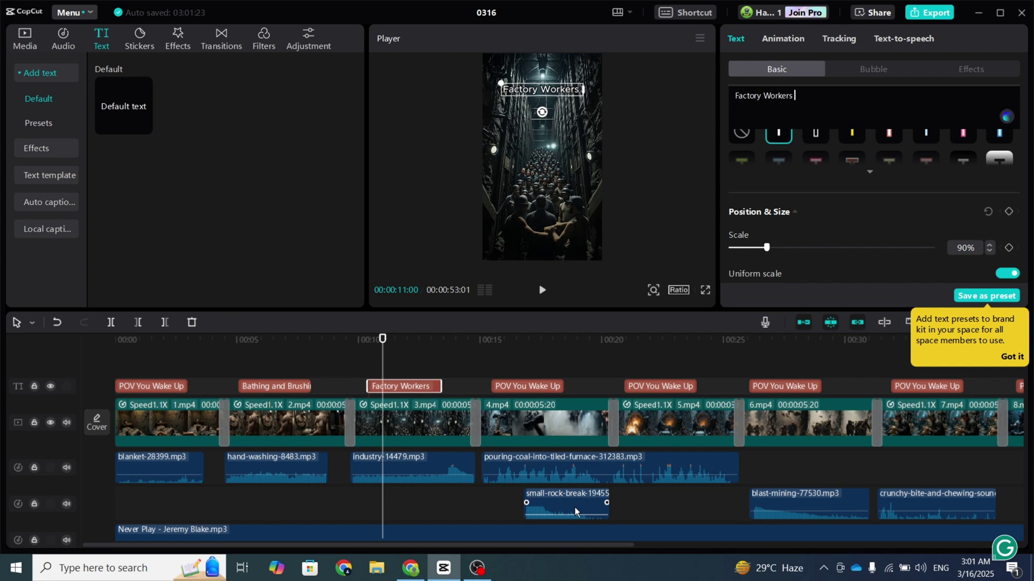
Step: Open CapCut's Export settings for the finished coal-miner video
click(922, 12)
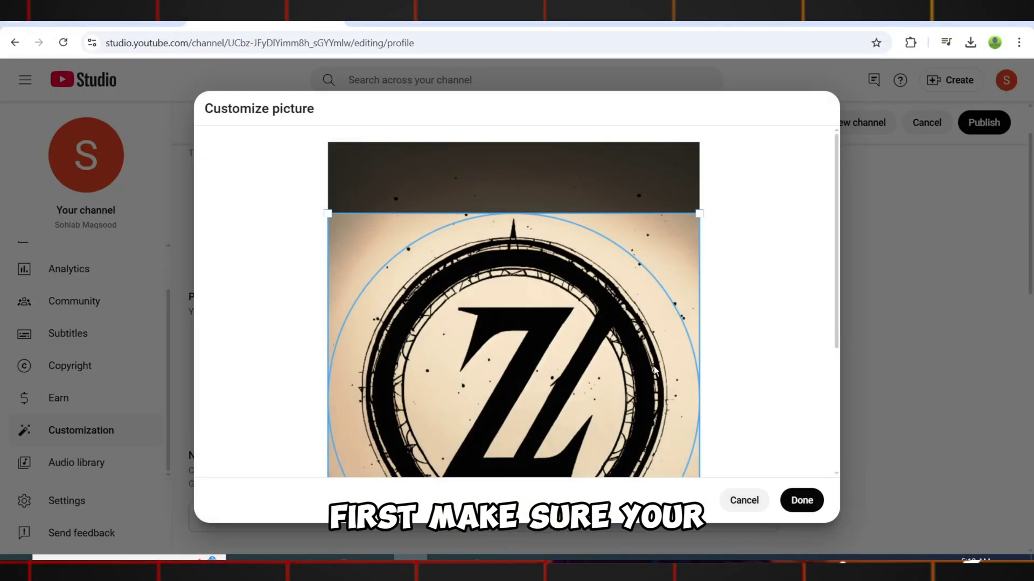
Step: Confirm the cropped round Z logo as the channel's profile picture
click(801, 501)
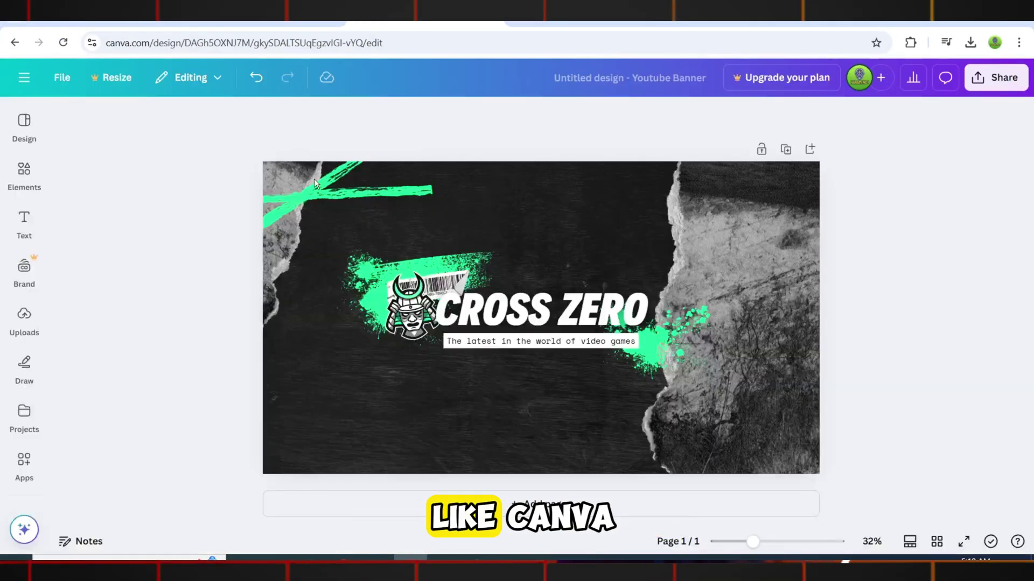
Step: Select the CROSS ZERO title, green splash and background photo, and open Elements
click(538, 307)
click(662, 328)
click(25, 173)
click(698, 333)
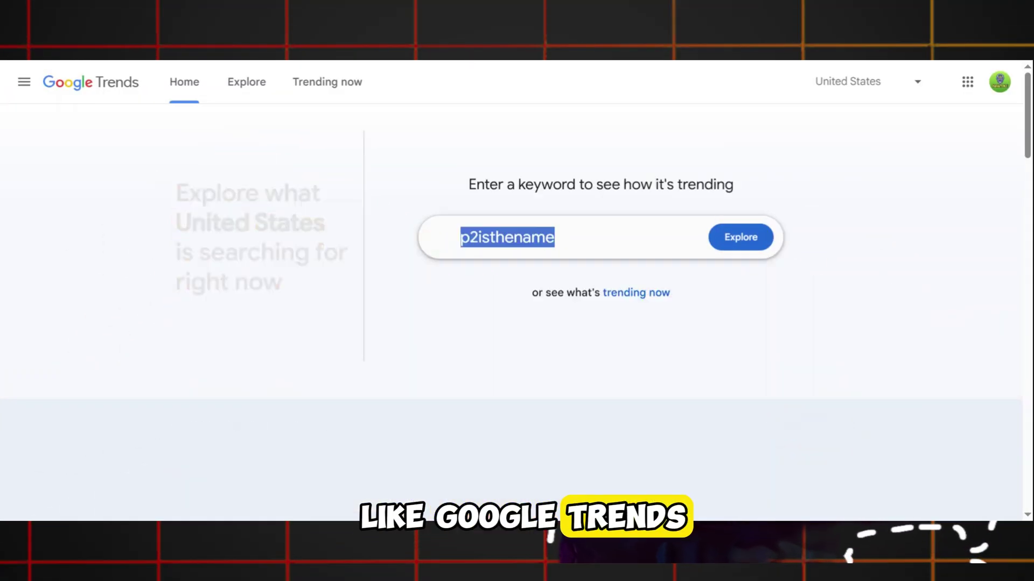
Step: Enter 'pov videos' in the Google Trends keyword box
text(videos)
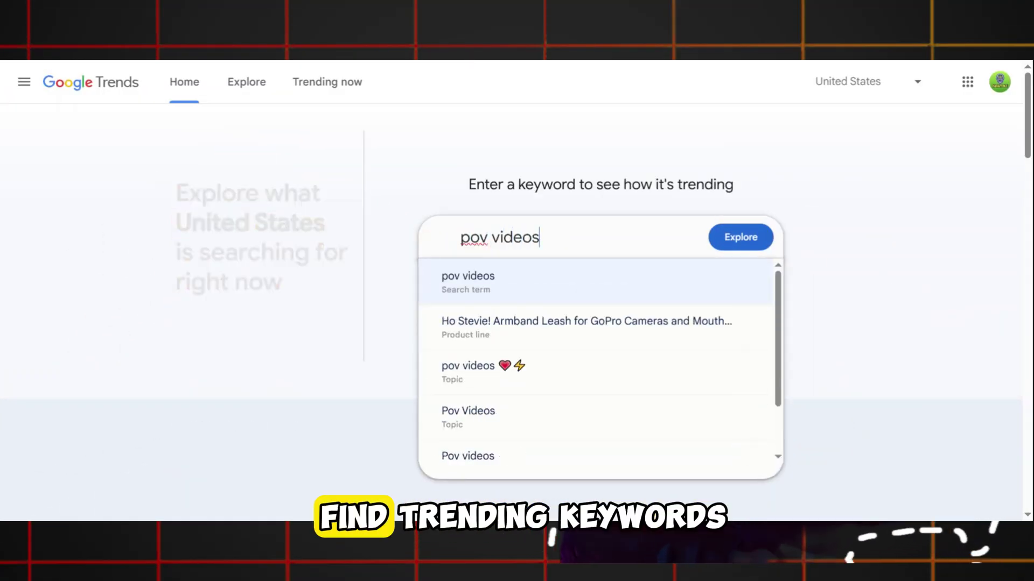